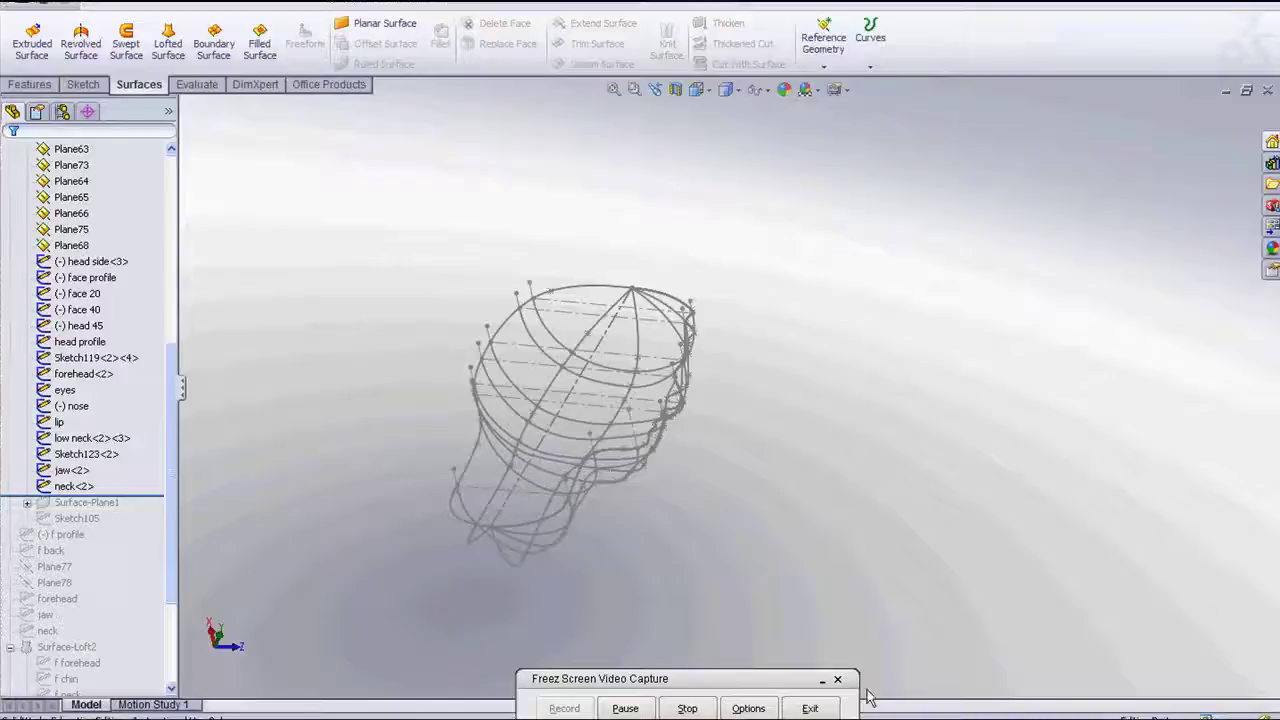
Briefly hide the head sketches and show the reference planes to inspect them, then restore the sketches
click(823, 684)
mouse_move(559, 520)
middle_down()
mouse_move(568, 360)
mouse_move(626, 410)
middle_up()
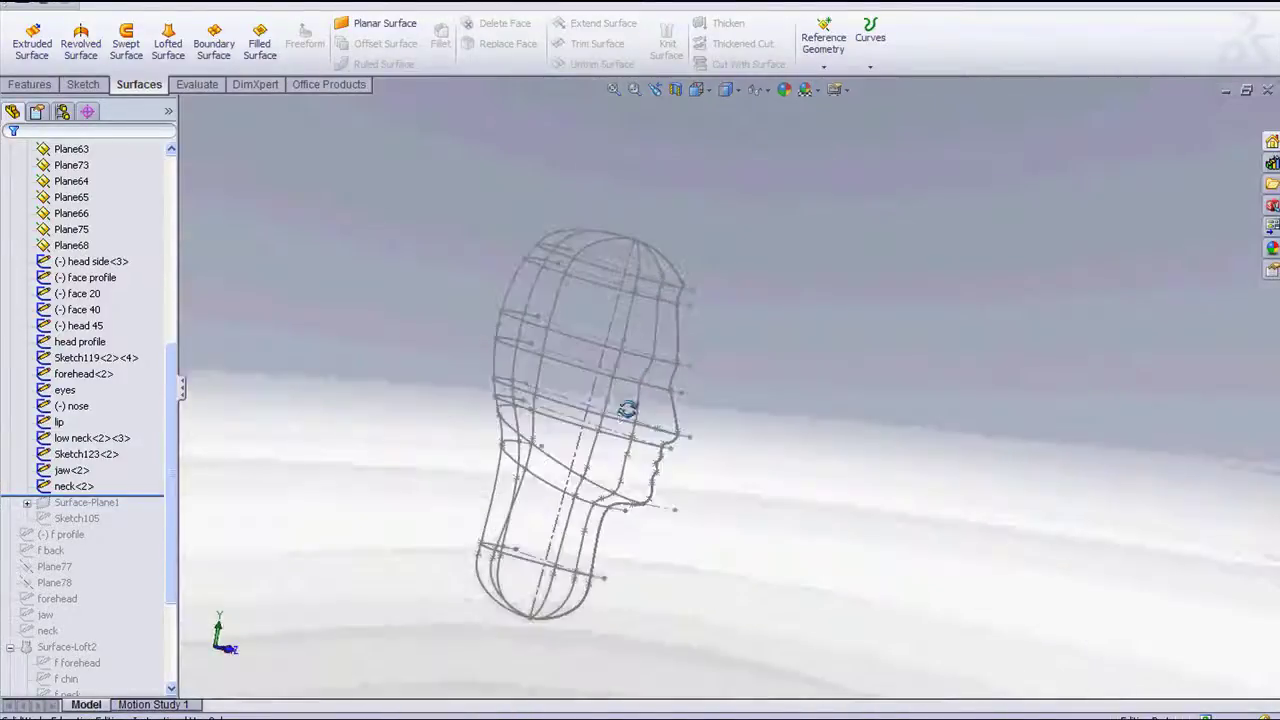
click(762, 90)
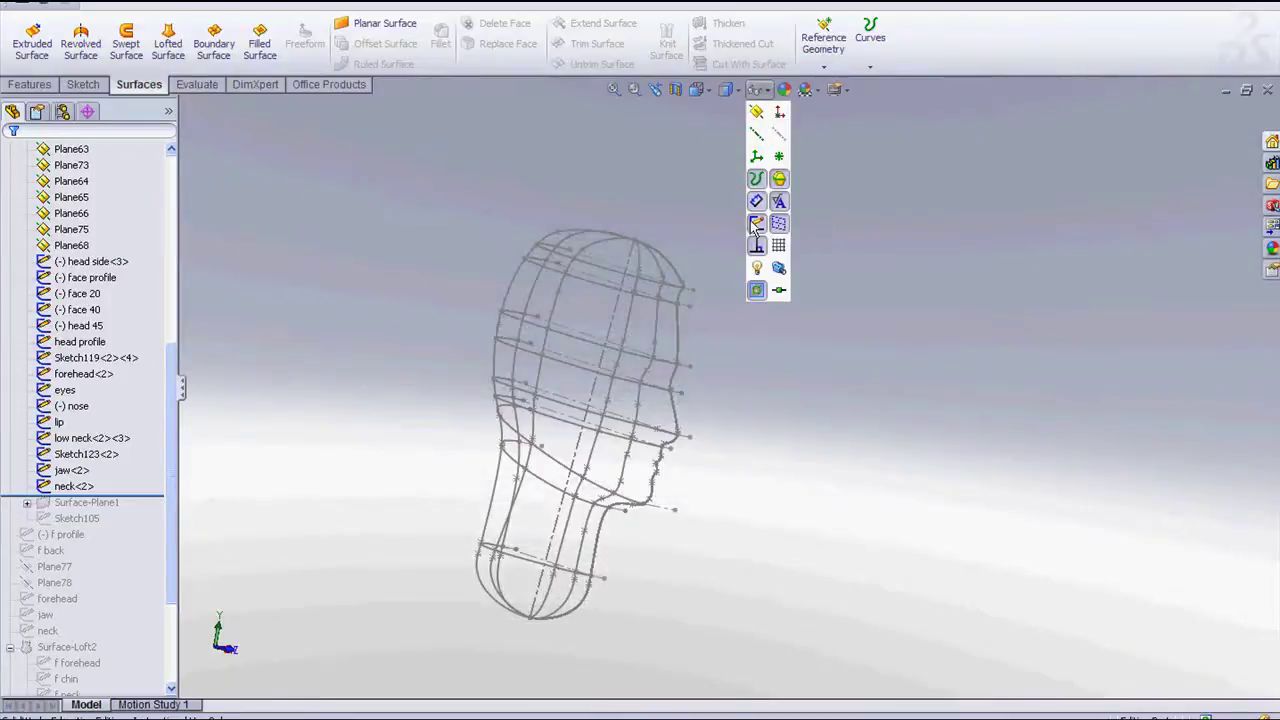
click(756, 224)
click(756, 113)
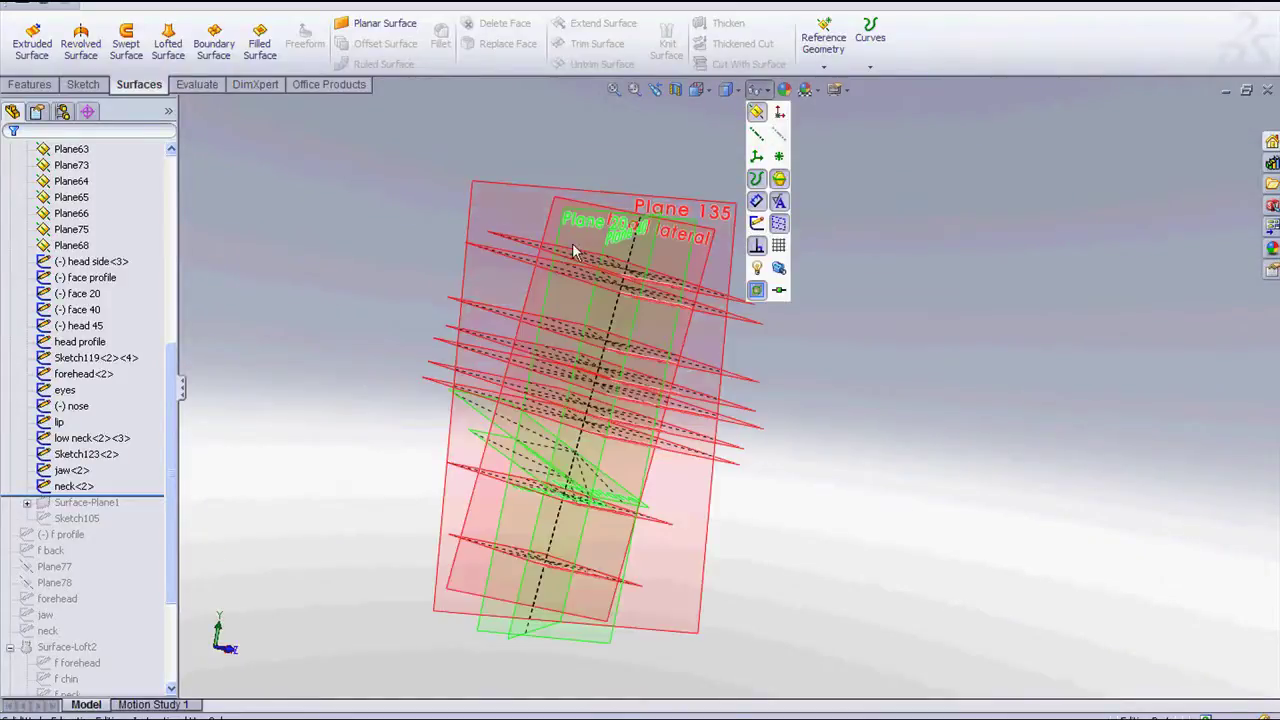
mouse_move(948, 450)
middle_down()
mouse_move(794, 366)
mouse_move(743, 289)
mouse_move(791, 163)
mouse_move(840, 401)
mouse_move(777, 246)
mouse_move(714, 220)
middle_up()
click(762, 92)
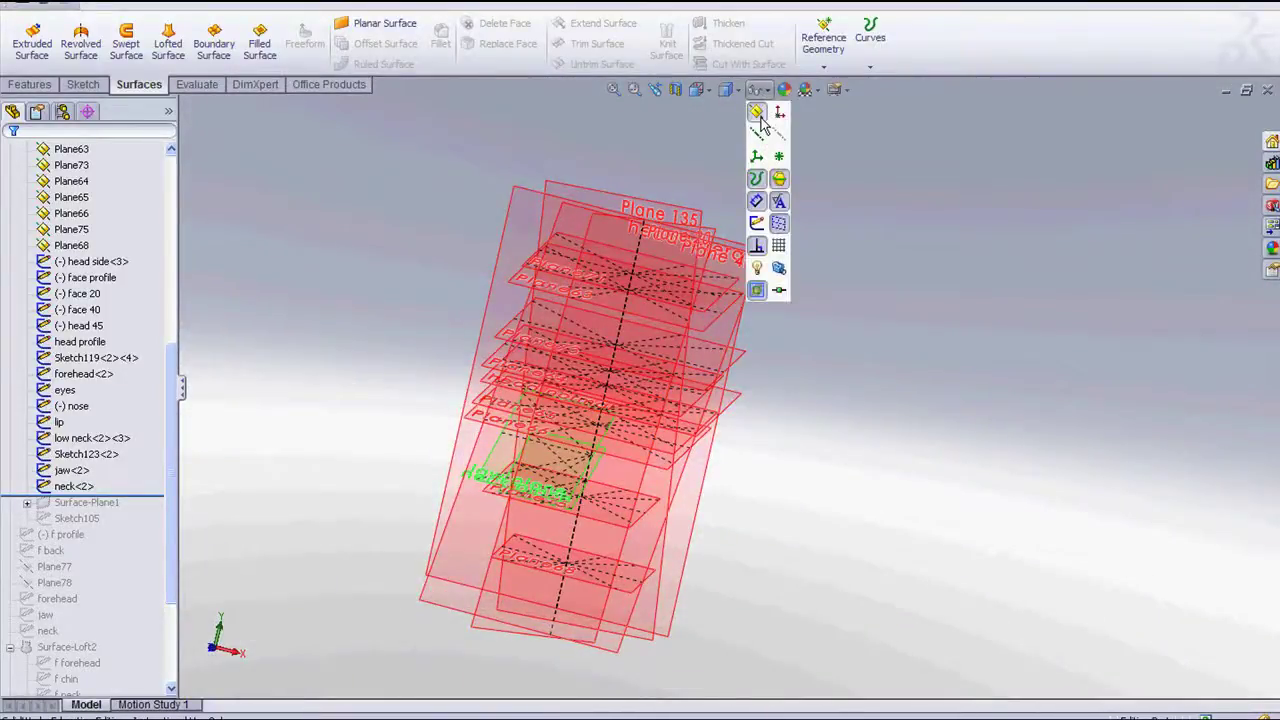
click(759, 115)
click(757, 223)
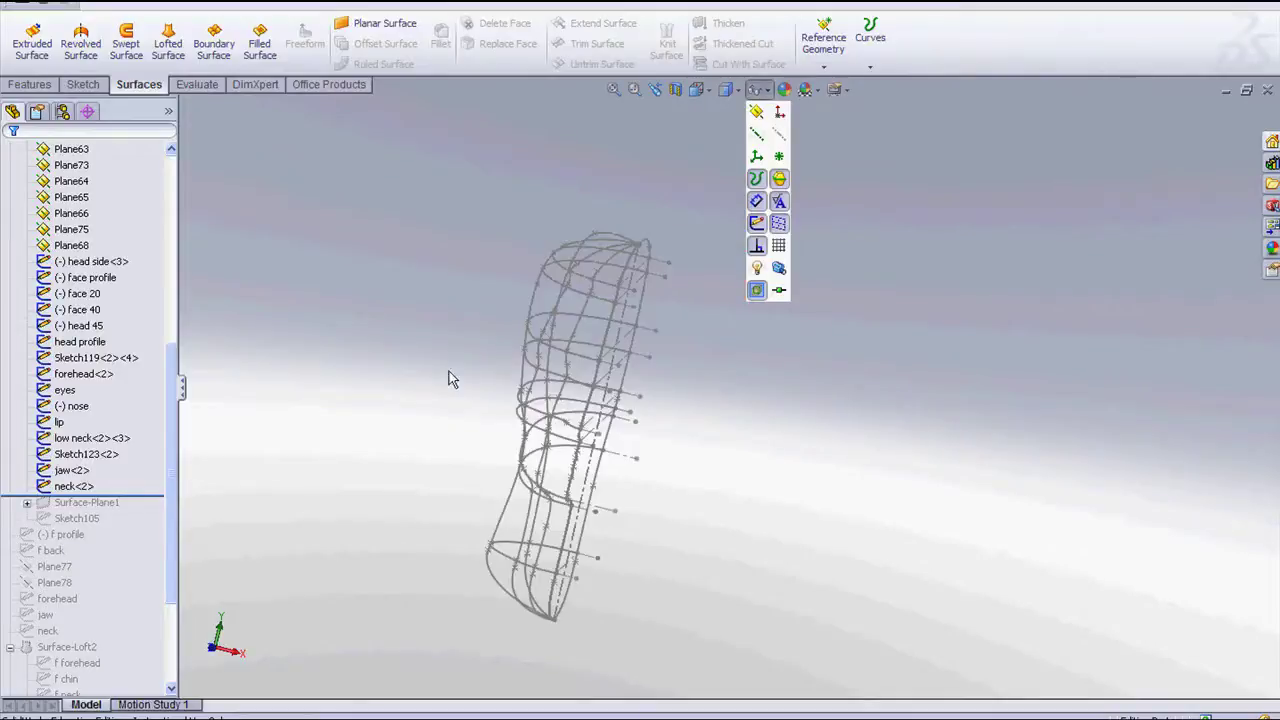
mouse_move(714, 414)
middle_down()
mouse_move(734, 415)
mouse_move(333, 258)
middle_up()
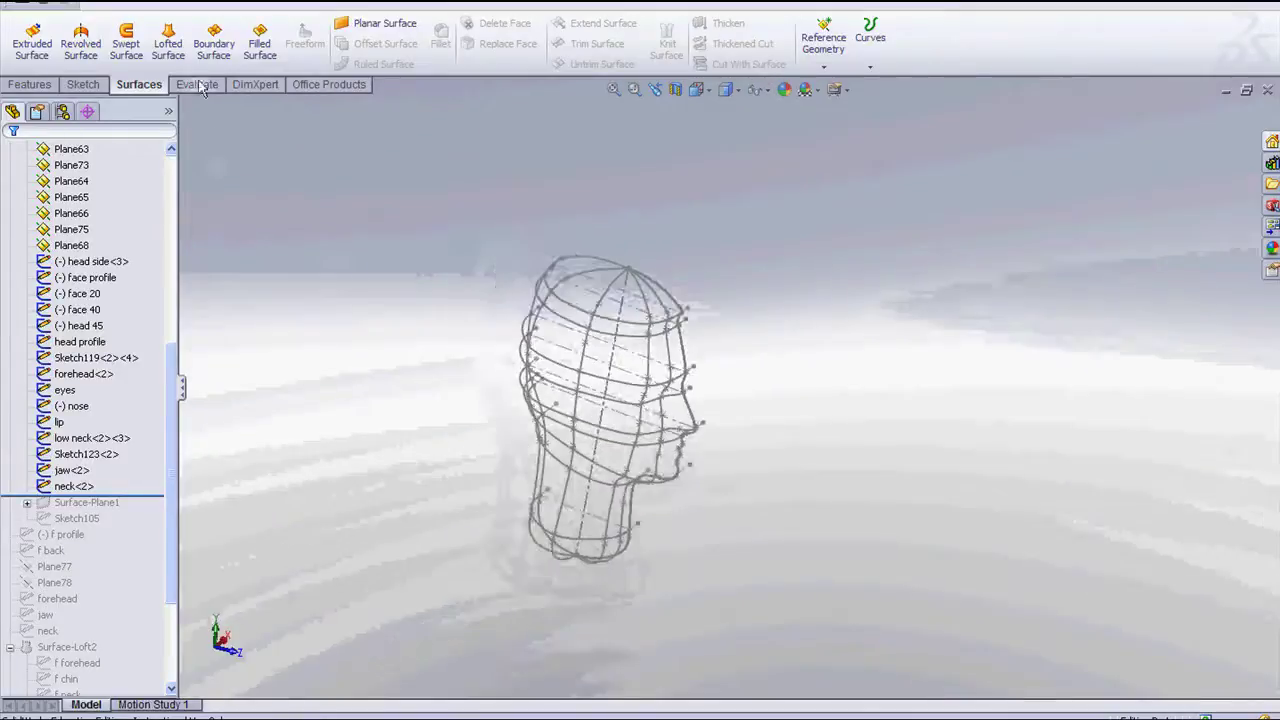
Start a Boundary Surface with head profile, head 45, face 40, face 20, face profile and head side<3>
click(213, 43)
scroll(470, 310, down, 3)
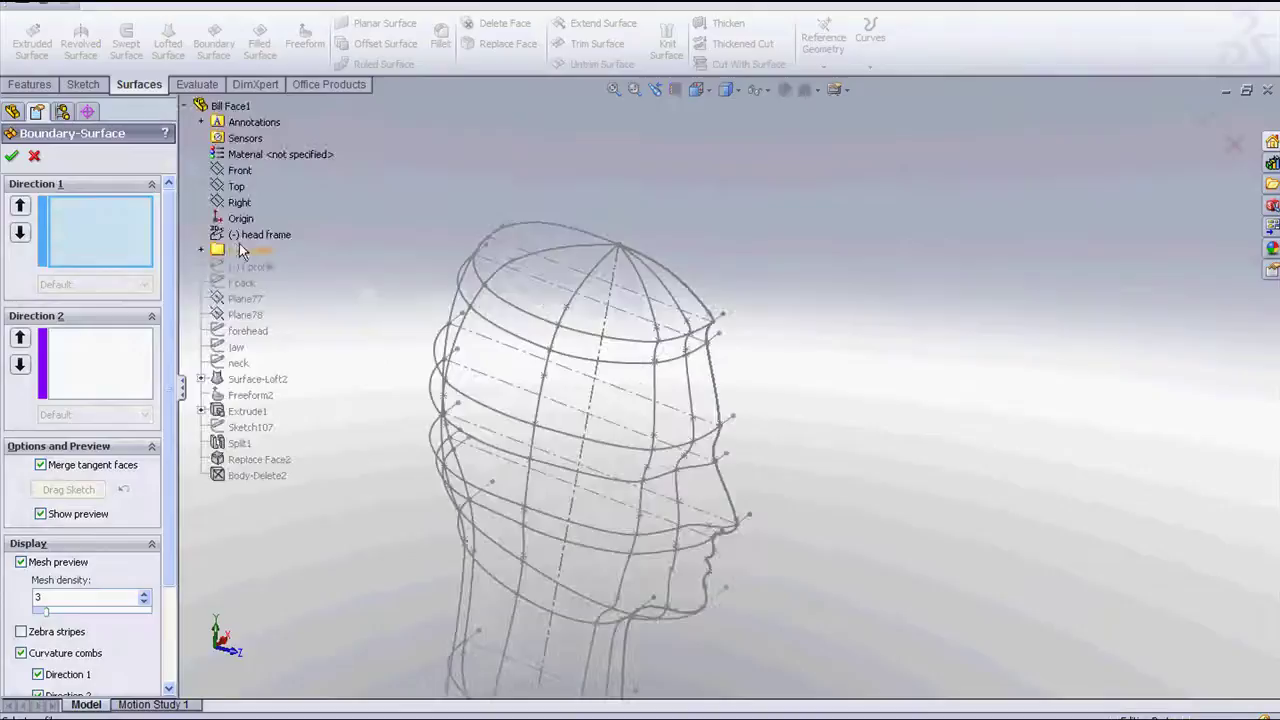
click(201, 250)
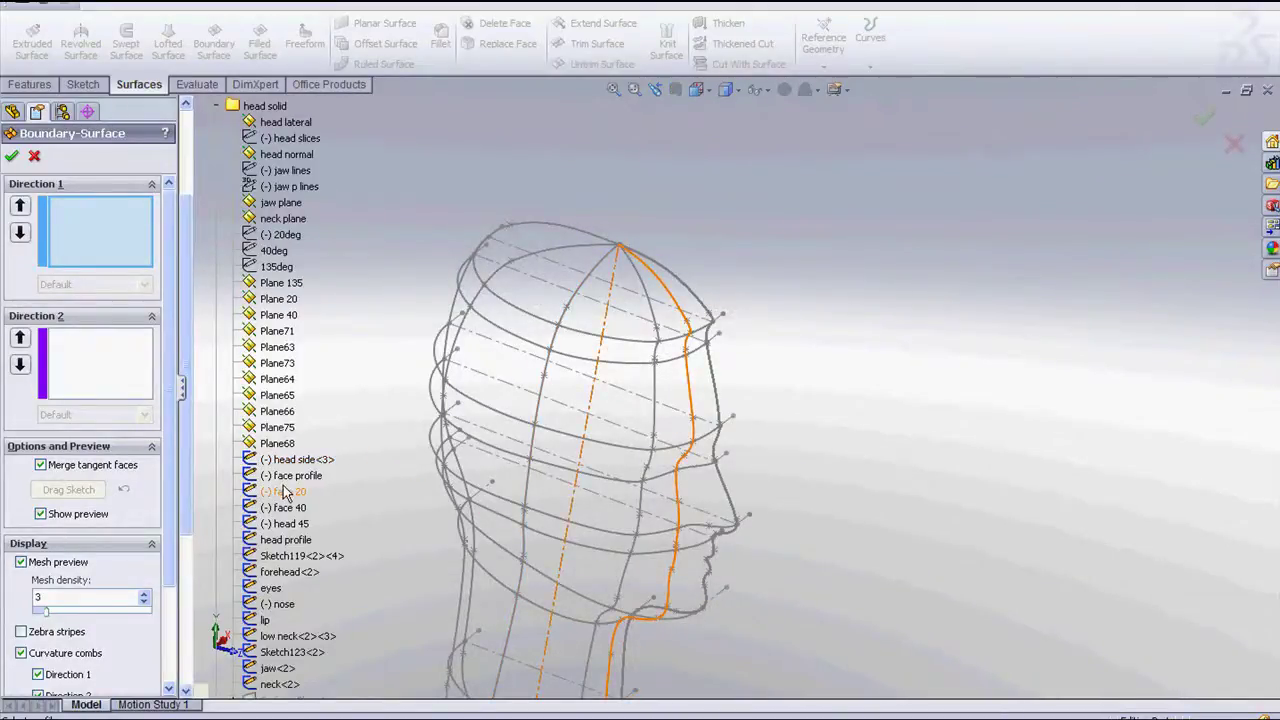
click(284, 540)
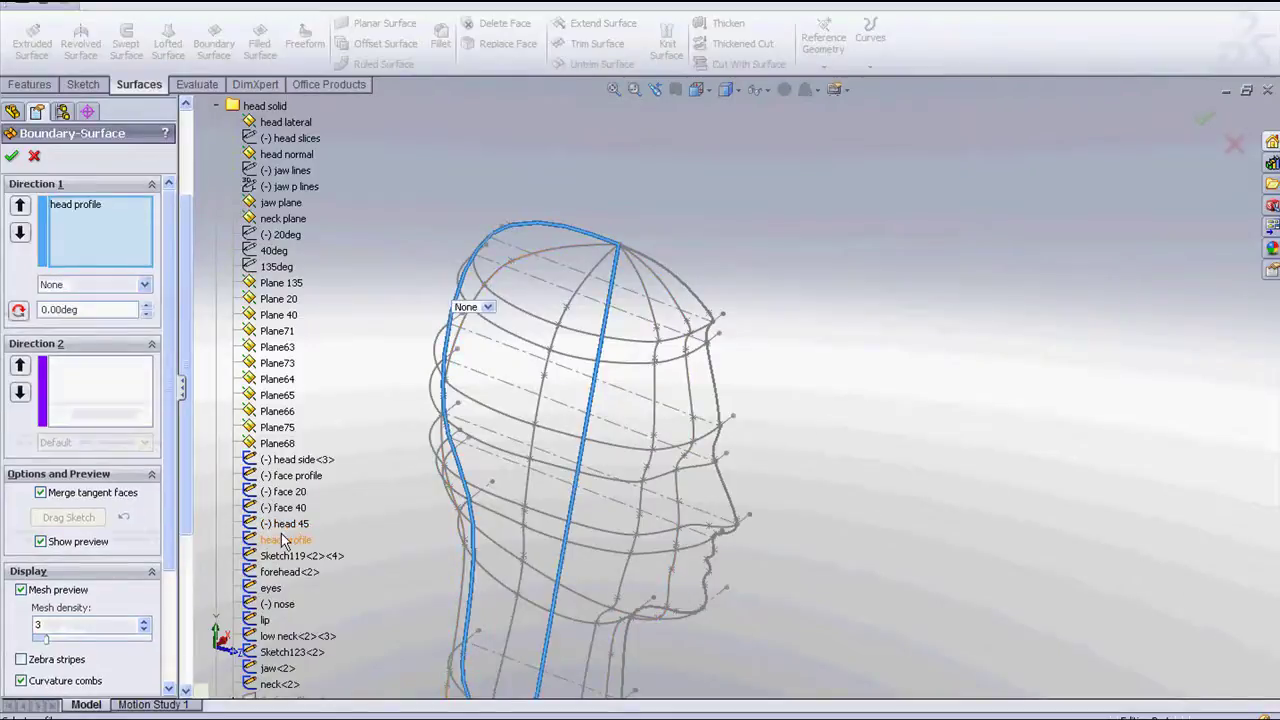
click(283, 524)
click(284, 508)
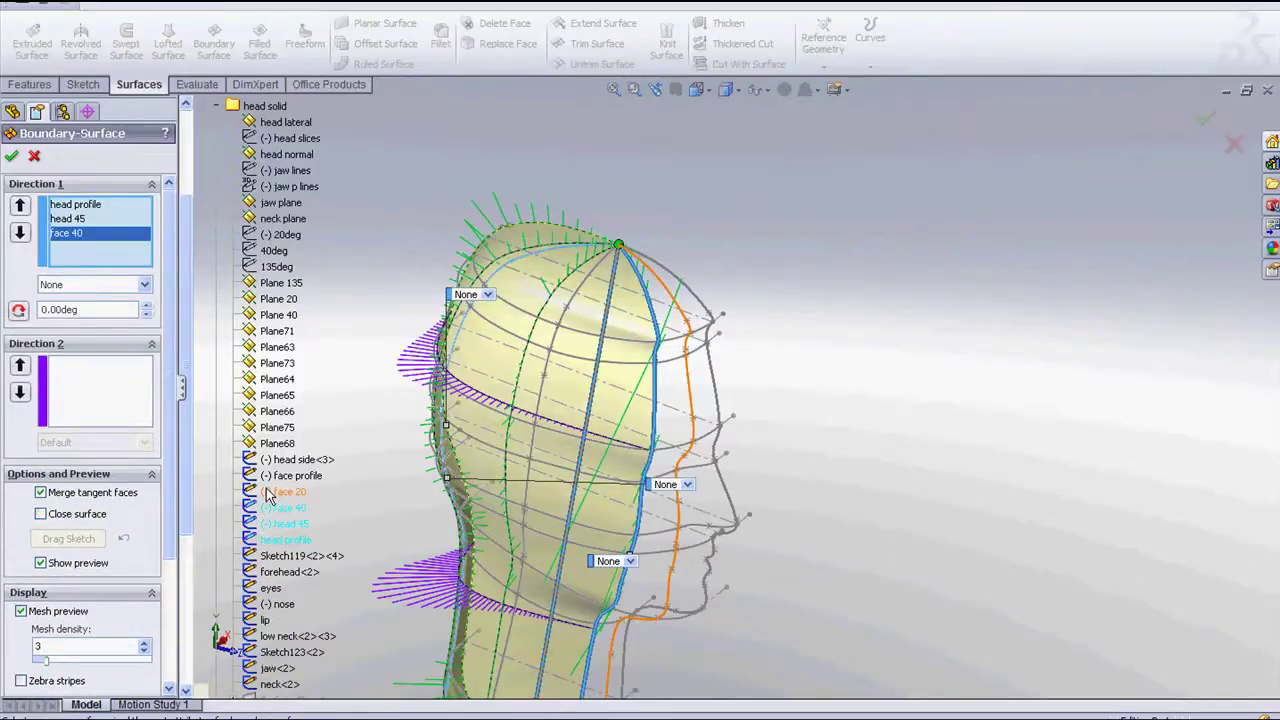
click(268, 492)
click(266, 477)
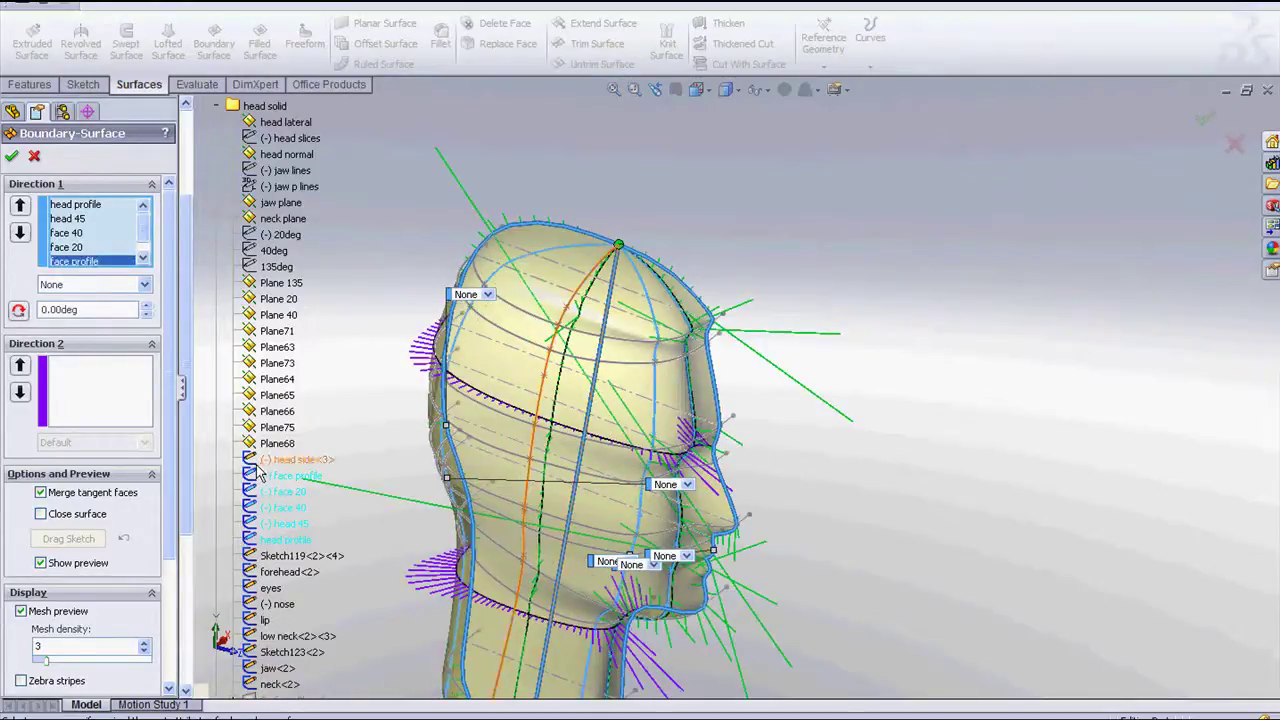
middle_drag(375, 467, 393, 285)
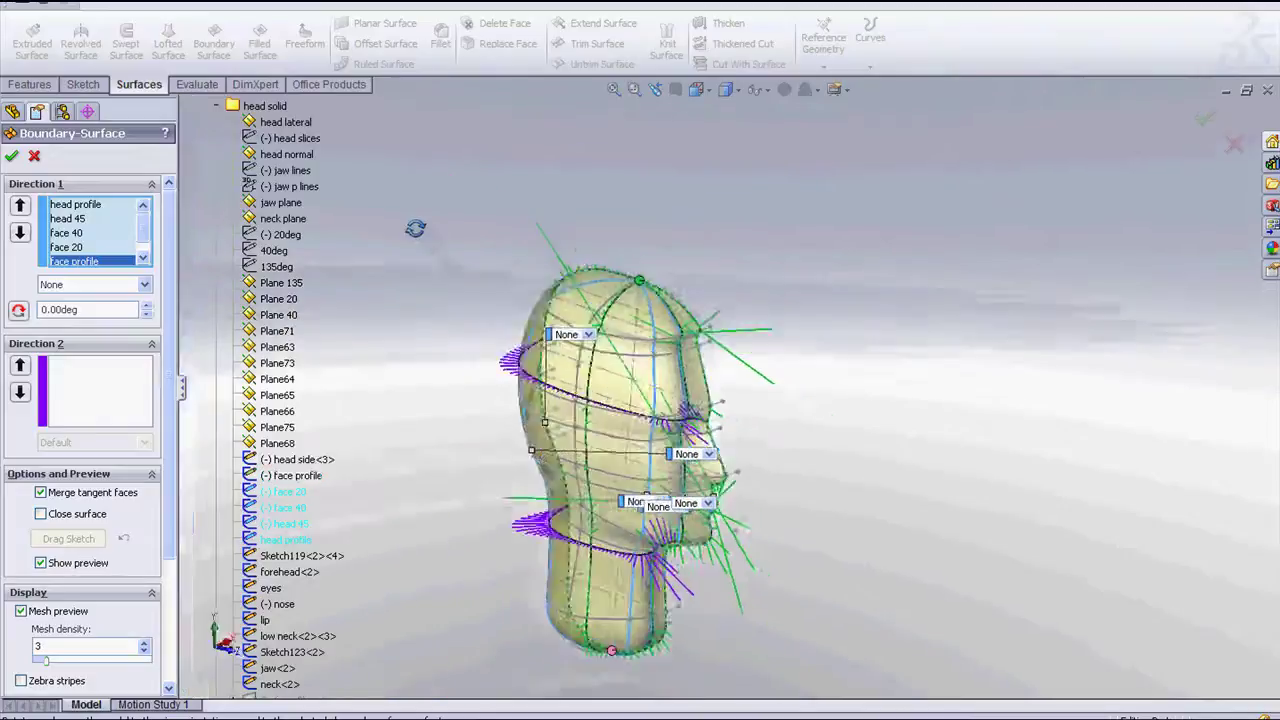
click(322, 463)
mouse_move(548, 393)
middle_down()
mouse_move(330, 420)
mouse_move(643, 345)
middle_up()
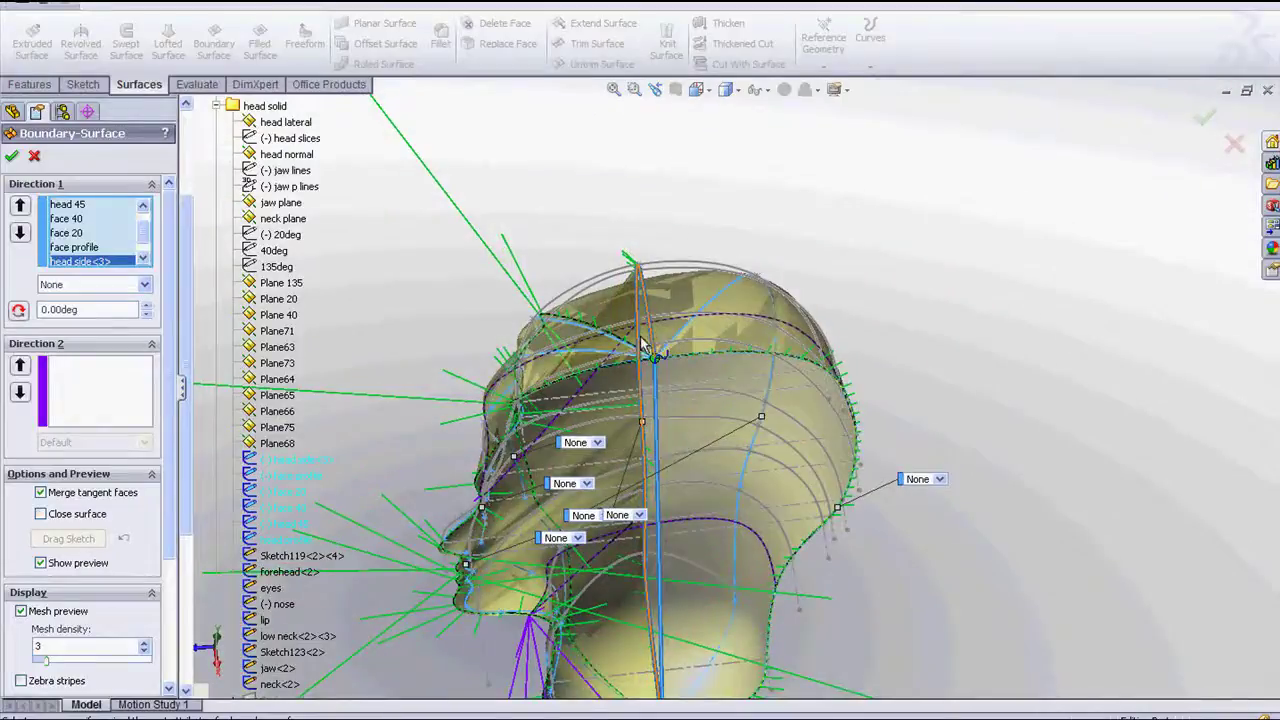
Move head side<3> up the Direction 1 list to sit after head 45, above face 40
right_click(116, 268)
click(103, 262)
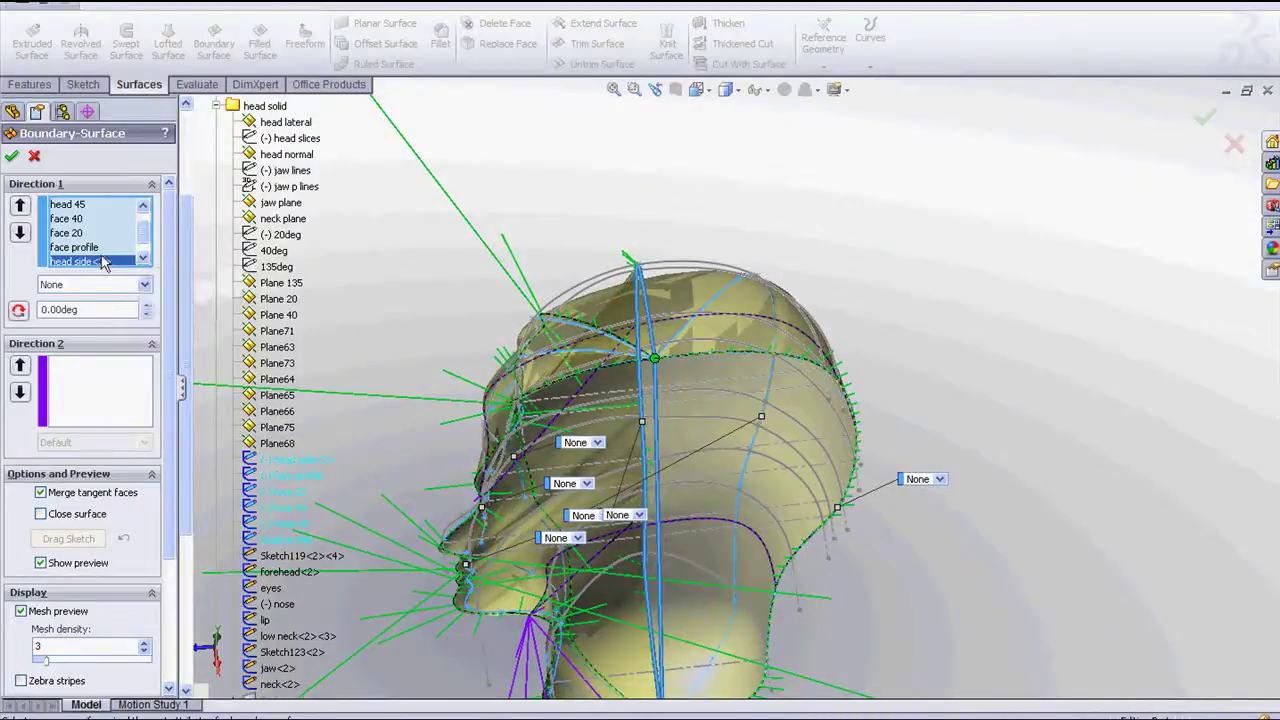
drag(97, 222, 97, 218)
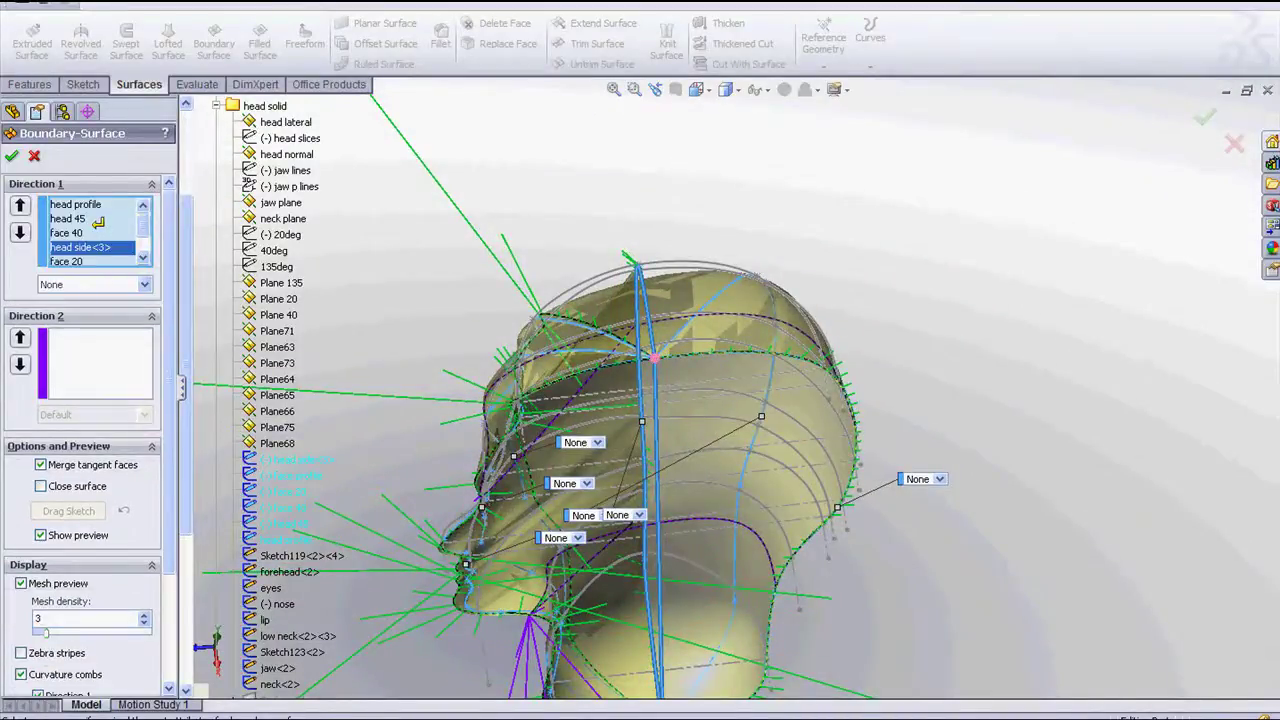
middle_drag(440, 330, 530, 335)
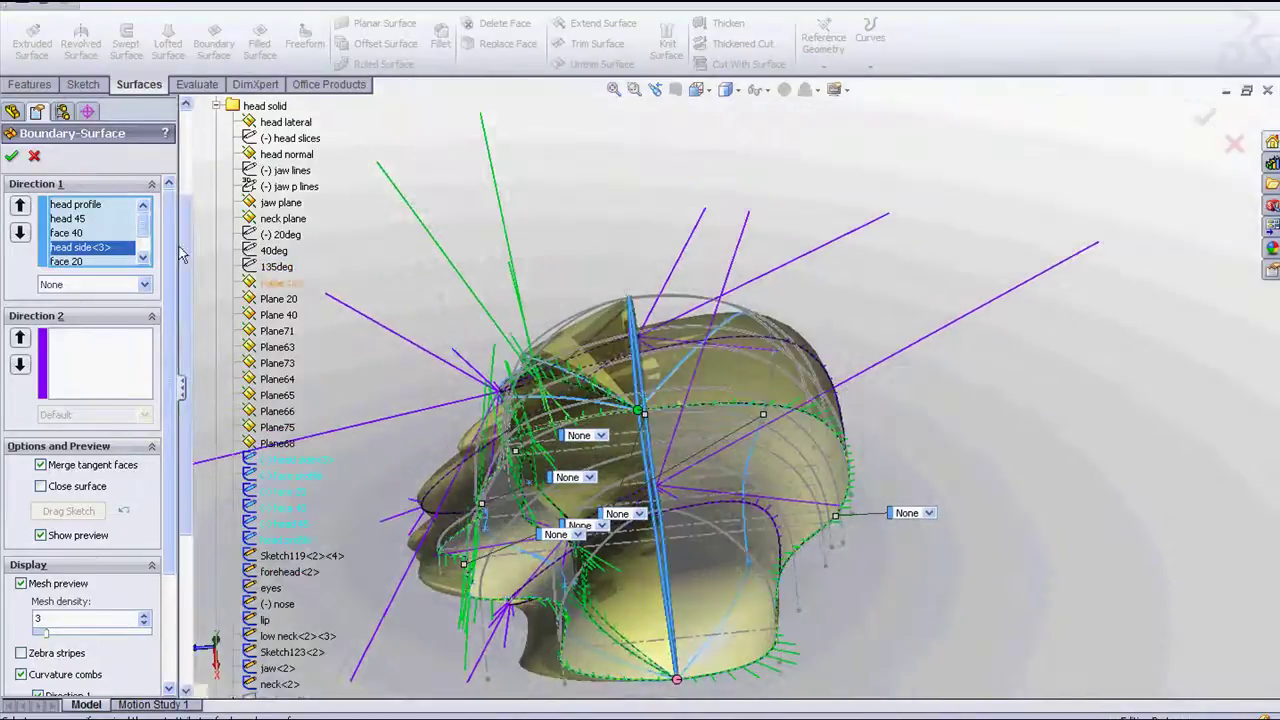
click(70, 234)
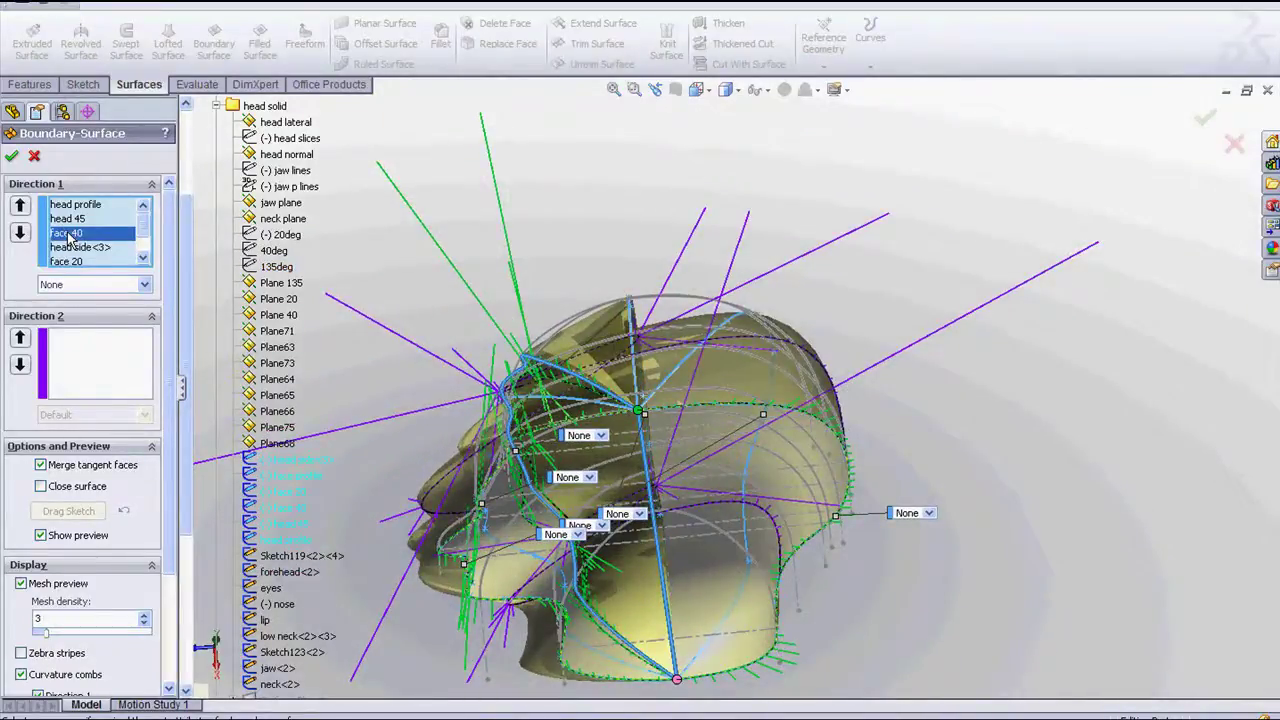
click(72, 222)
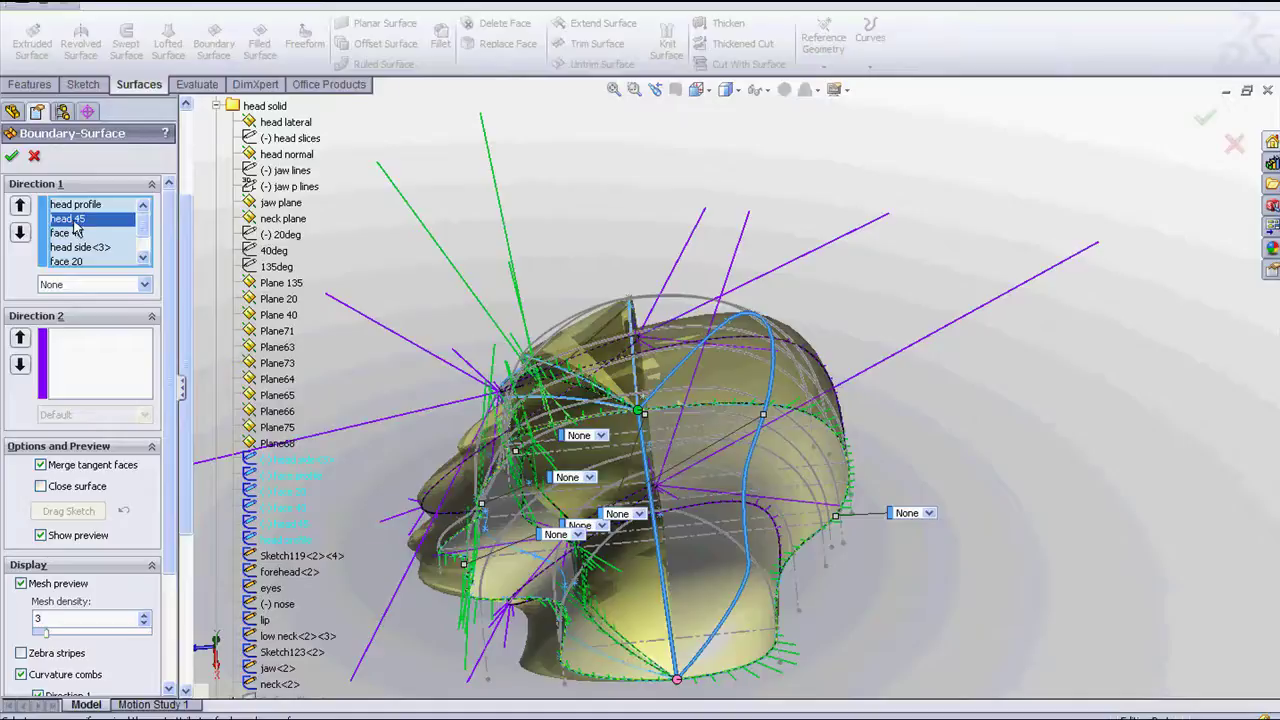
drag(88, 250, 88, 228)
mouse_move(520, 380)
middle_down()
mouse_move(543, 308)
mouse_move(550, 205)
mouse_move(520, 157)
mouse_move(740, 328)
mouse_move(846, 371)
mouse_move(920, 491)
mouse_move(845, 428)
mouse_move(612, 403)
mouse_move(729, 491)
mouse_move(663, 380)
mouse_move(400, 350)
middle_up()
scroll(612, 403, down, 3)
scroll(612, 403, down, 3)
scroll(612, 403, up, 3)
scroll(729, 491, up, 3)
Activate the Direction 2 curve box and tilt the view of the head
click(95, 365)
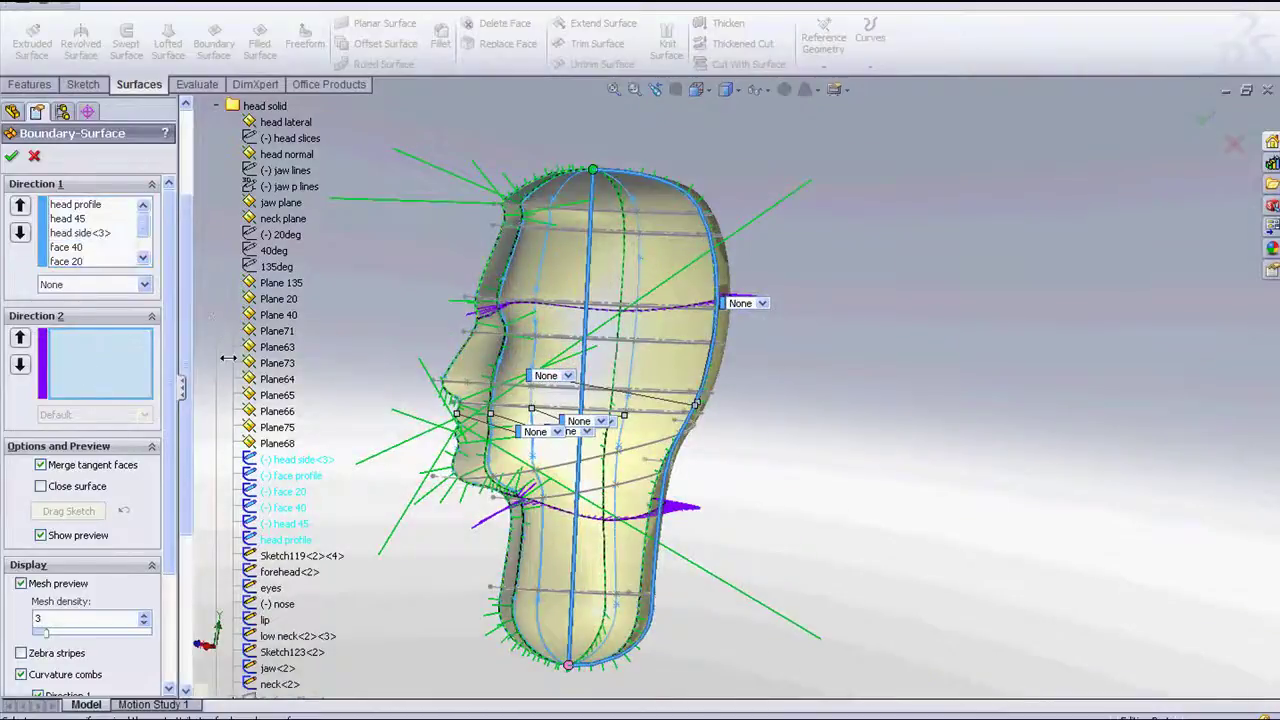
scroll(585, 250, down, 2)
scroll(585, 250, down, 2)
mouse_move(585, 250)
middle_down()
mouse_move(686, 277)
mouse_move(668, 305)
middle_up()
Add Sketch119<2><4>, forehead<2>, Sketch123<2>, eyes and nose as Direction 2 curves
click(523, 231)
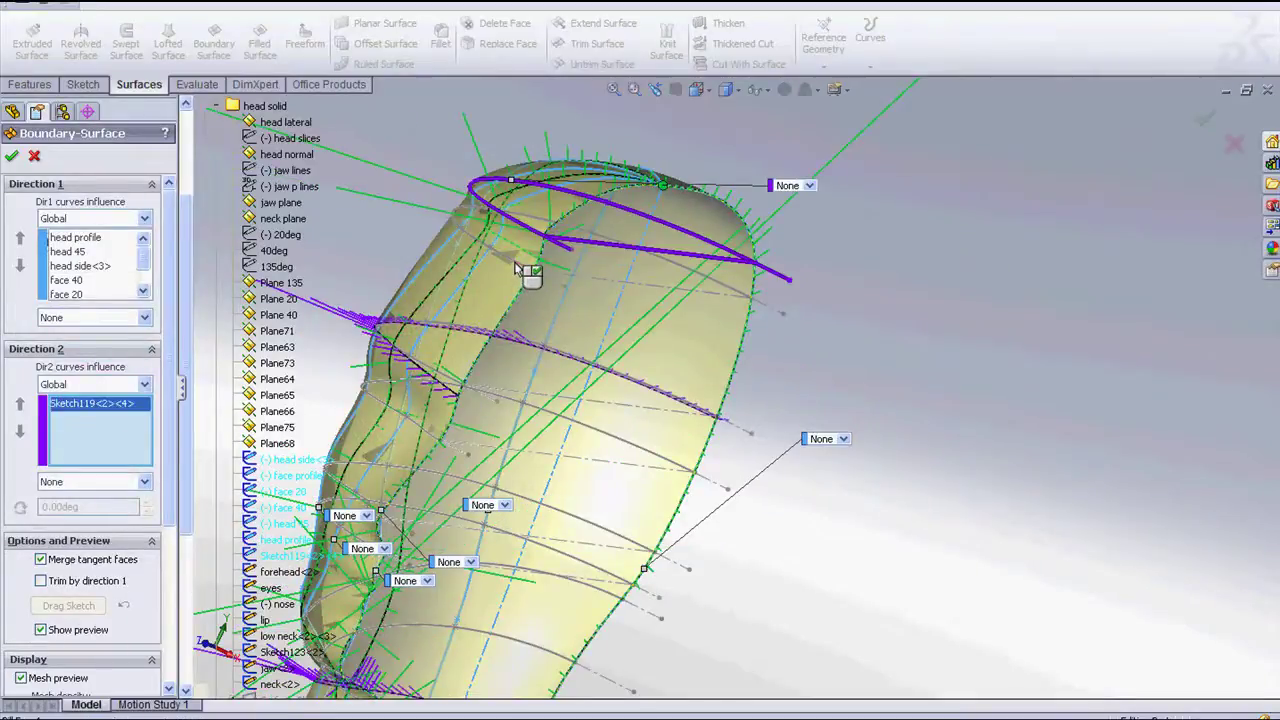
click(517, 268)
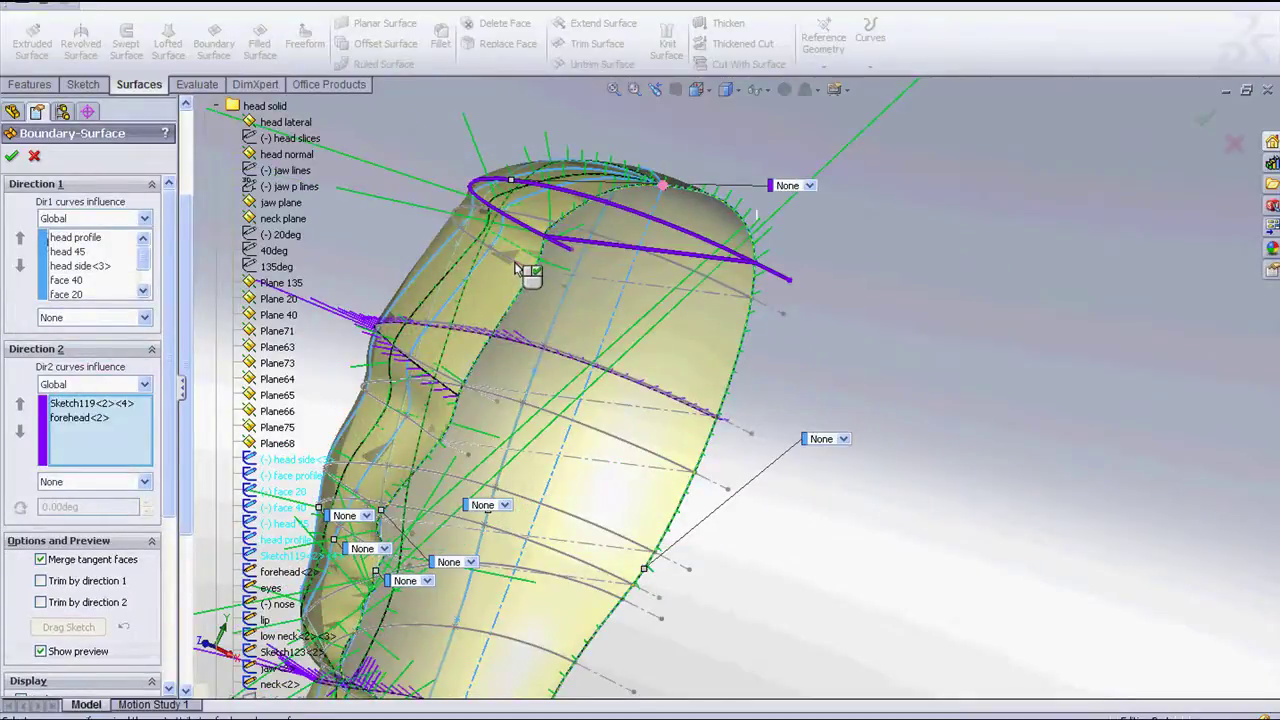
click(437, 376)
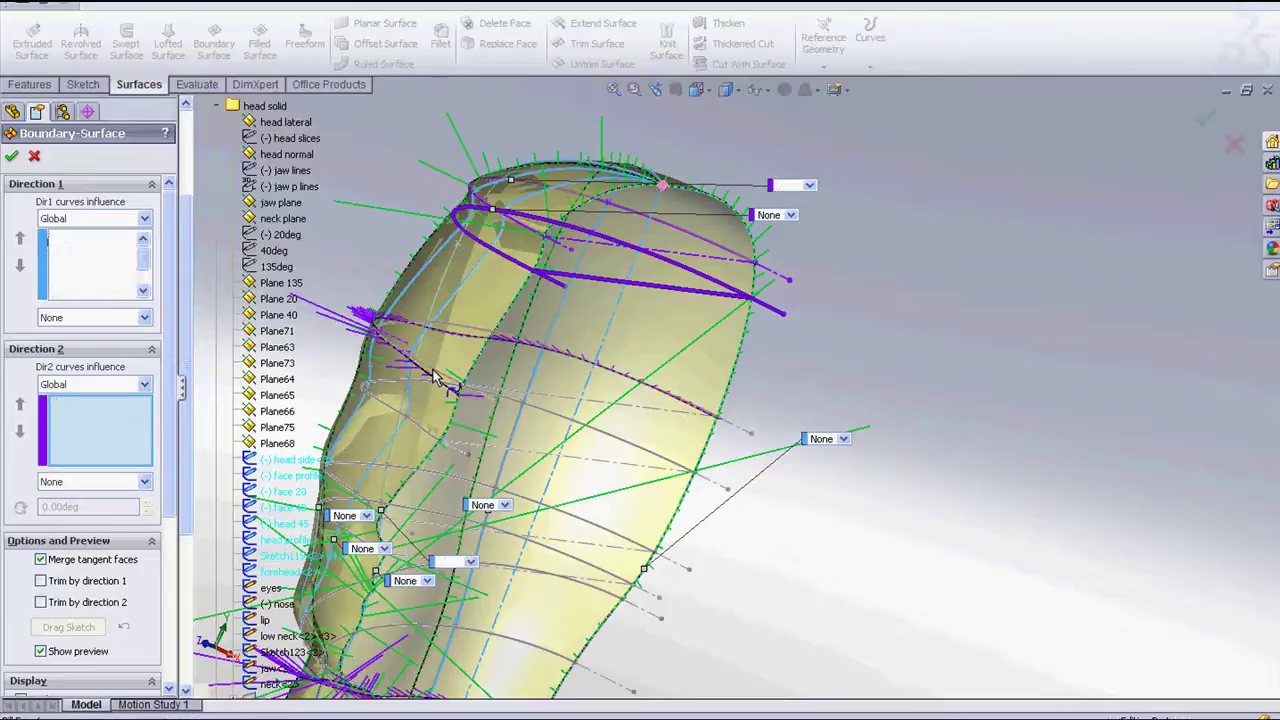
click(424, 433)
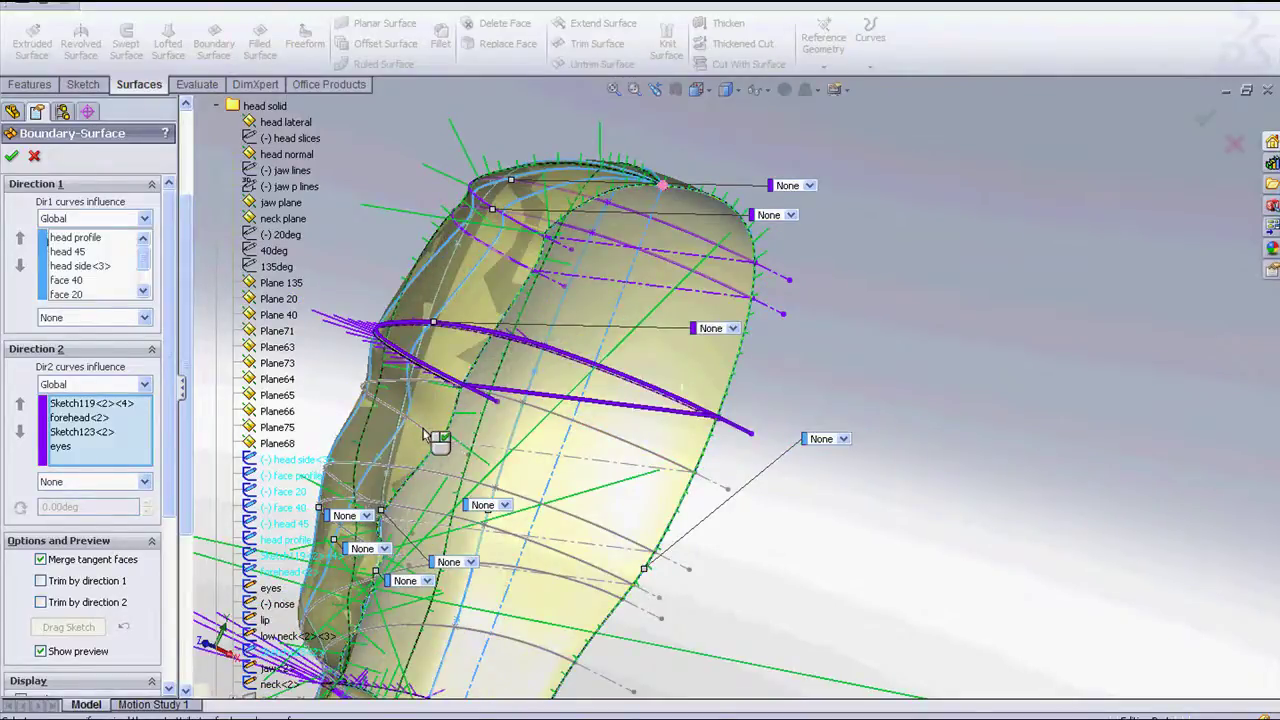
click(347, 495)
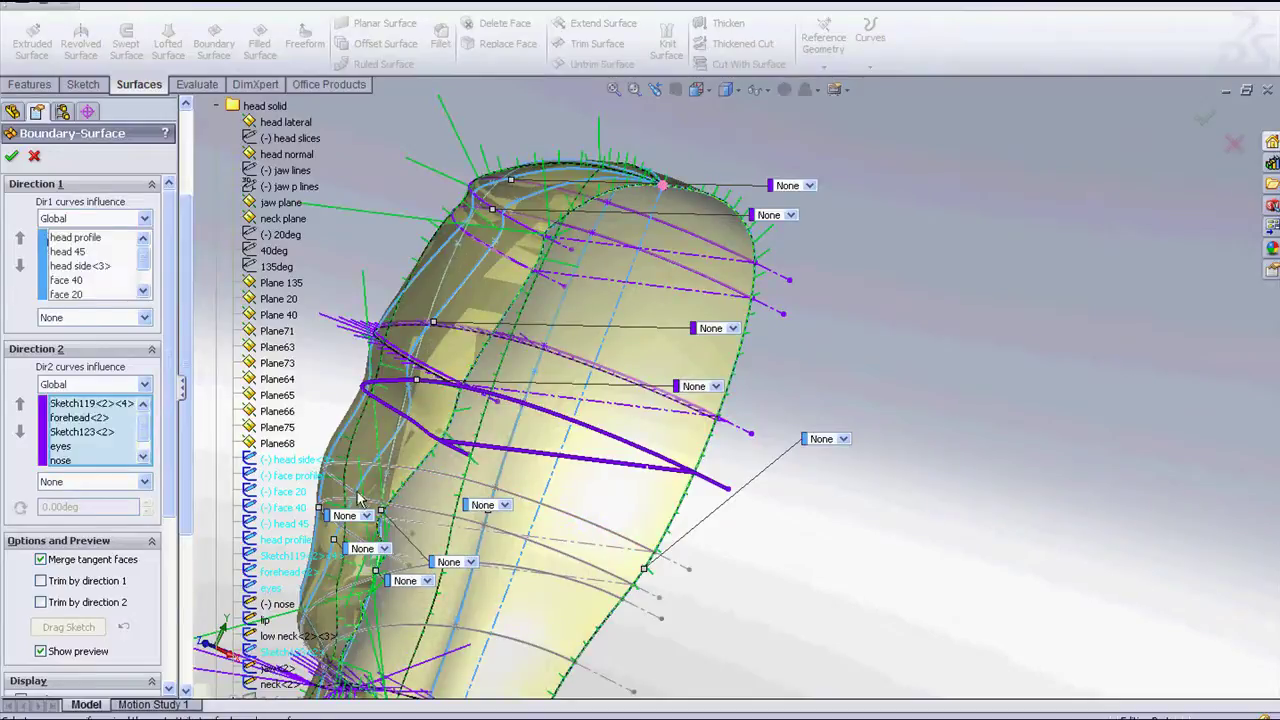
Add lip, jaw, neck and low neck curves, then accept Boundary-Surface1
click(620, 604)
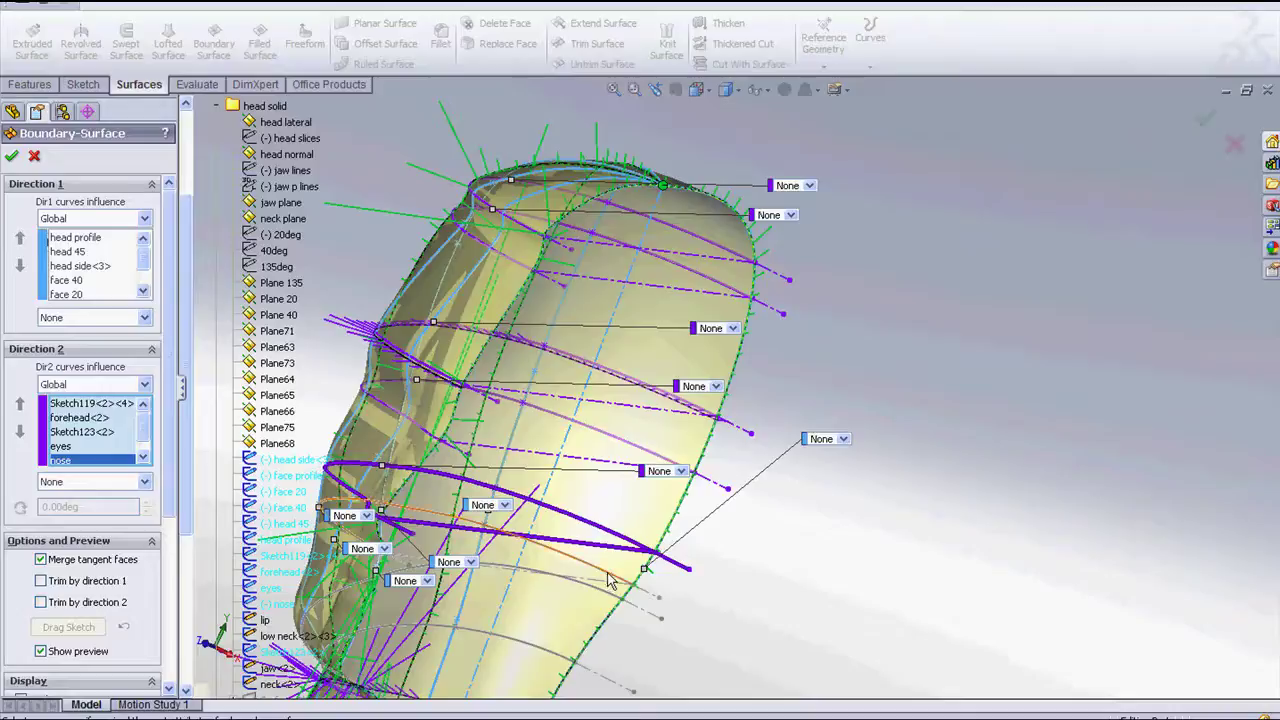
click(608, 580)
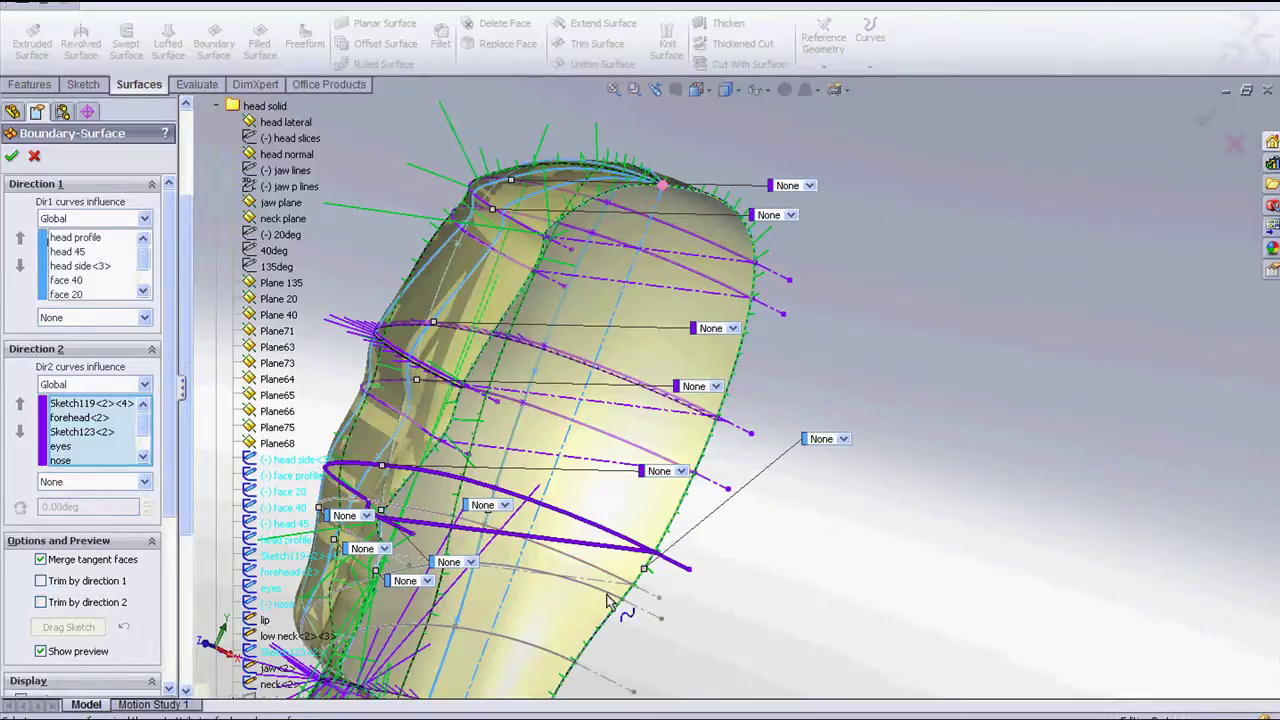
click(611, 599)
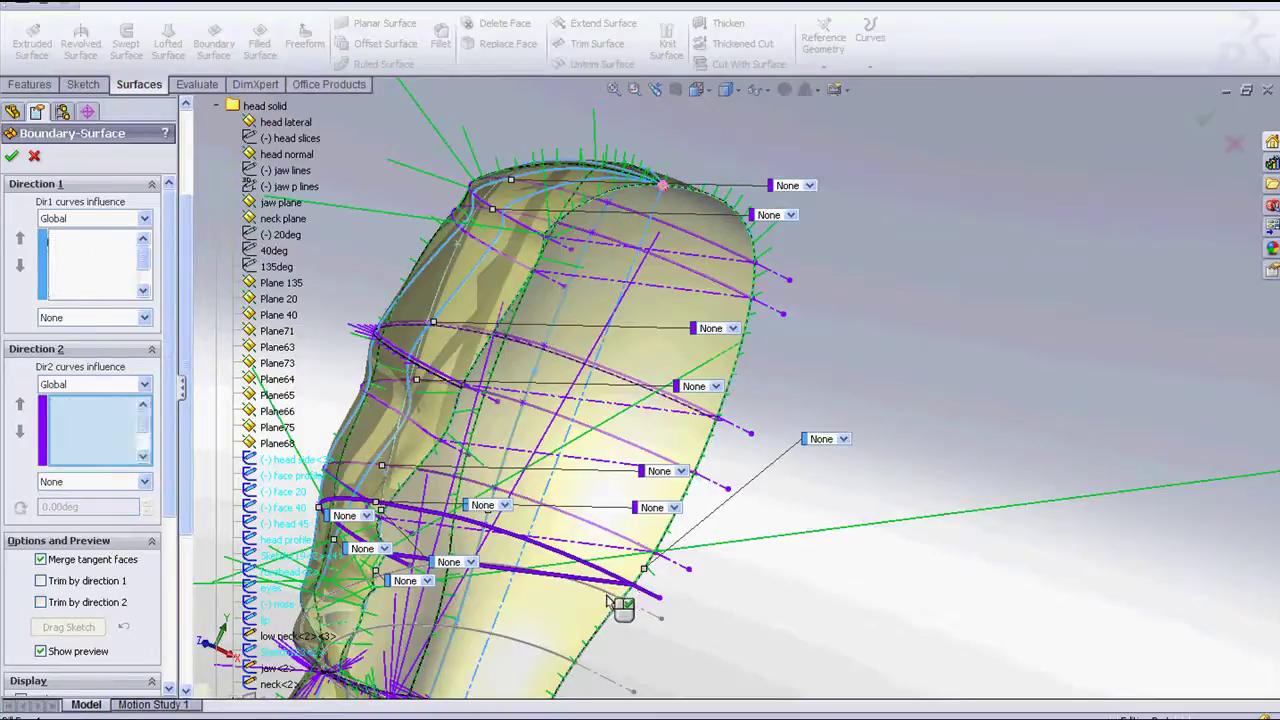
click(543, 660)
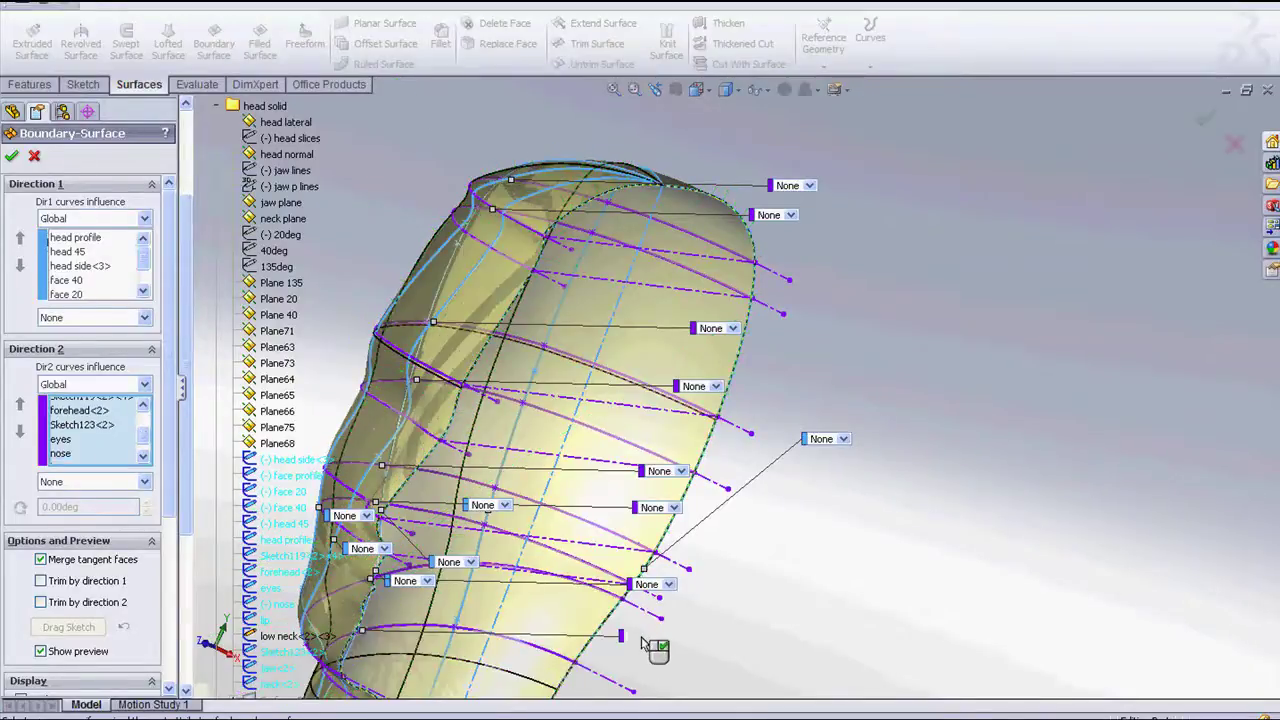
scroll(603, 548, up, 4)
scroll(603, 548, down, 1)
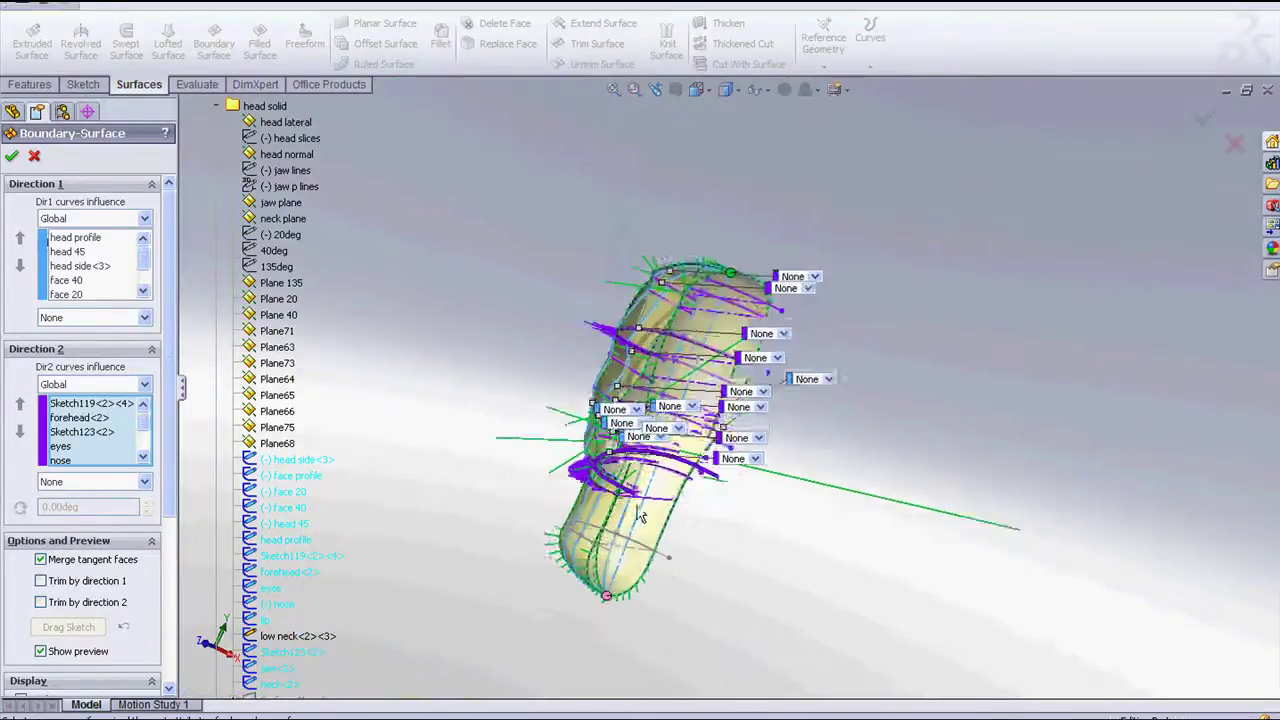
scroll(603, 548, down, 4)
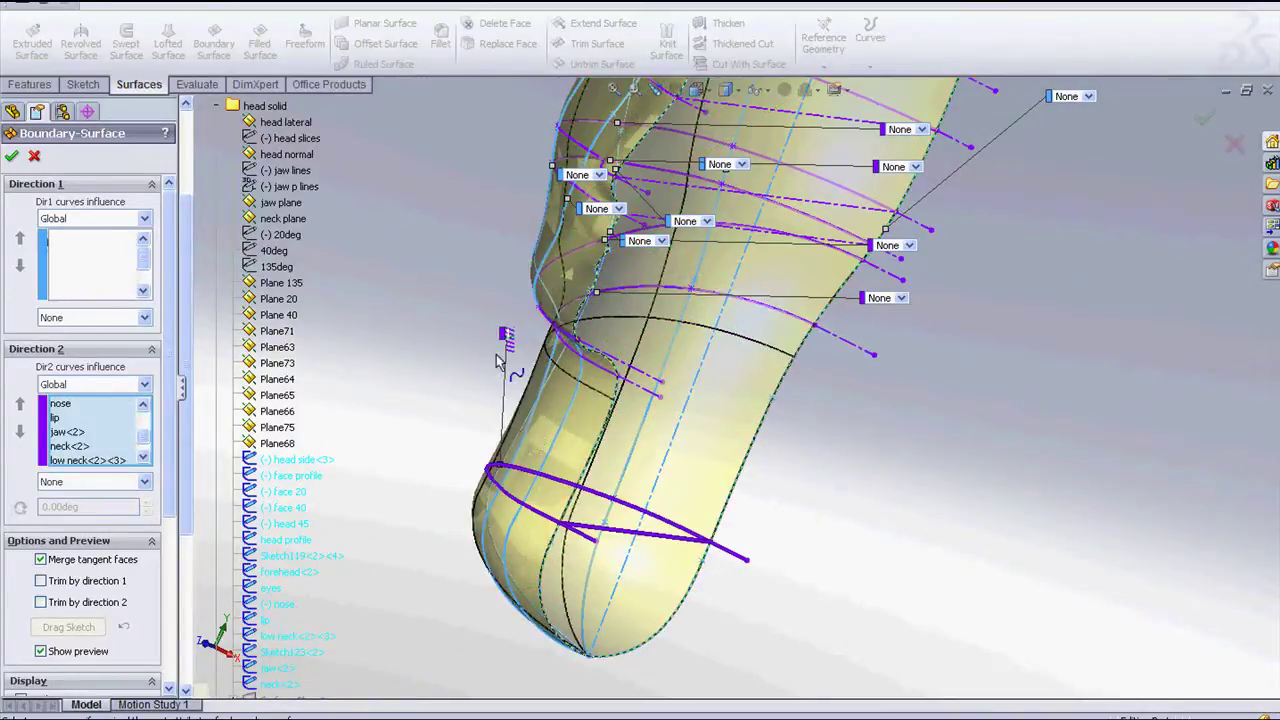
key(ctrl+1)
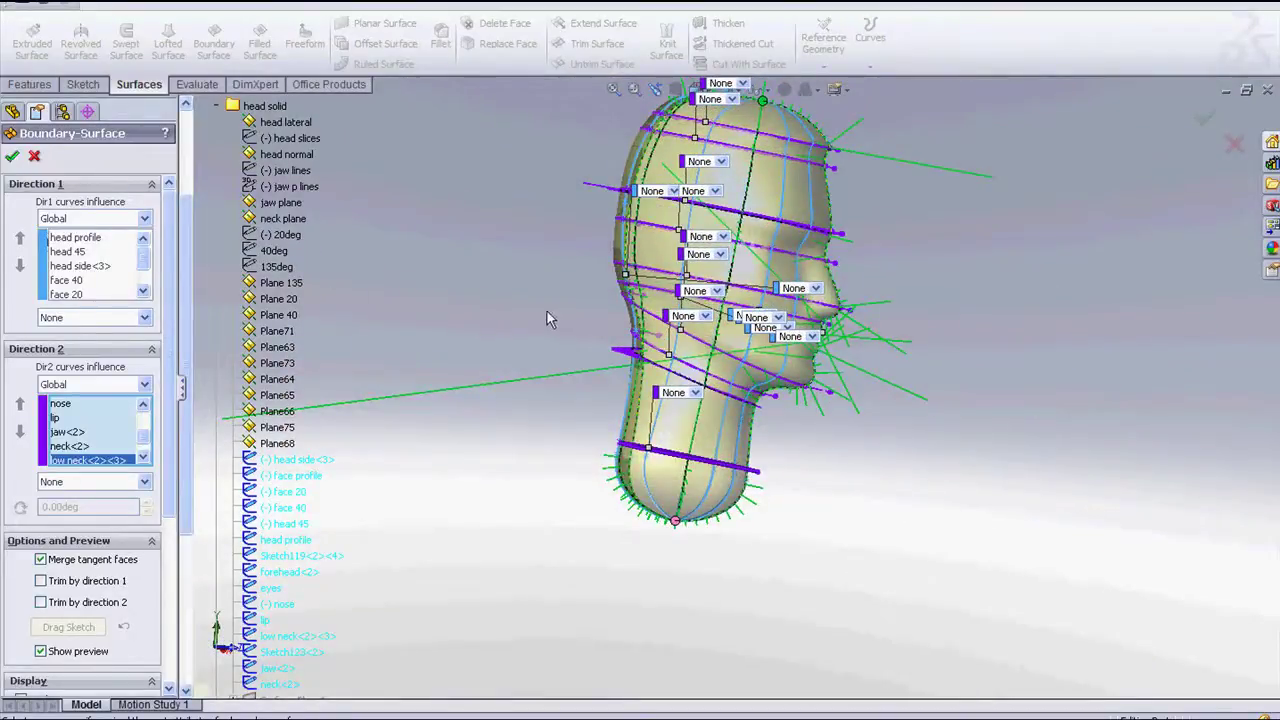
key(Return)
middle_drag(490, 343, 407, 305)
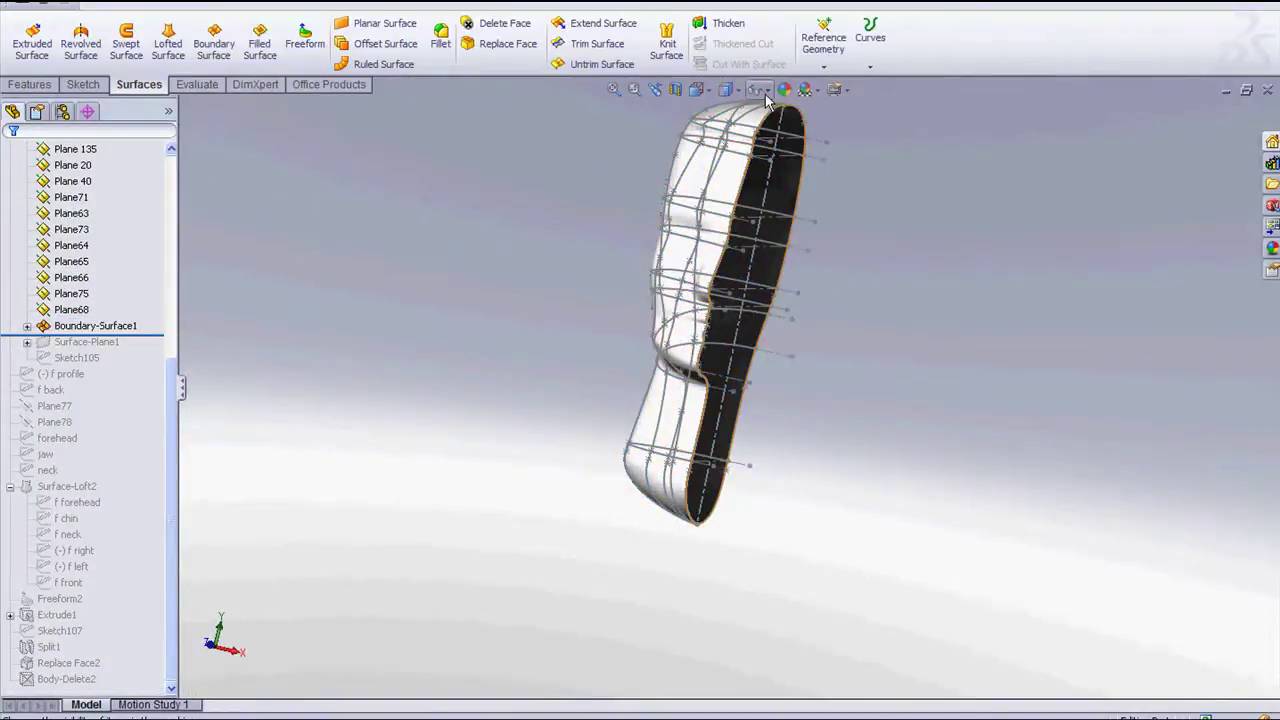
Clear the selection and orbit to view the half-head surface's side profile
click(797, 197)
click(763, 228)
mouse_move(466, 346)
middle_down()
mouse_move(409, 337)
mouse_move(407, 279)
mouse_move(437, 197)
mouse_move(654, 306)
mouse_move(657, 209)
mouse_move(704, 301)
mouse_move(757, 237)
mouse_move(723, 286)
mouse_move(699, 282)
mouse_move(435, 122)
mouse_move(409, 120)
mouse_move(474, 157)
mouse_move(474, 134)
mouse_move(437, 148)
mouse_move(676, 271)
mouse_move(763, 277)
mouse_move(657, 351)
mouse_move(703, 264)
mouse_move(726, 281)
mouse_move(490, 240)
middle_up()
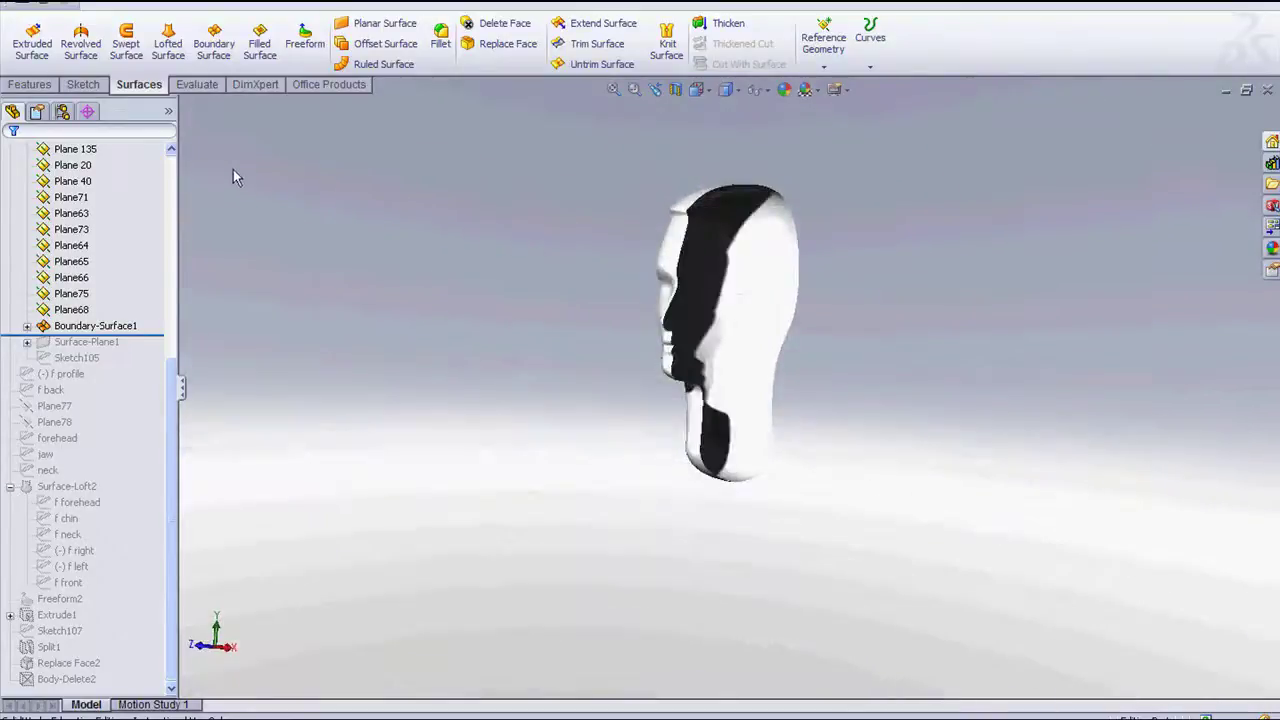
Mirror the Boundary-Surface1 body about the Right plane with Merge solids and Knit surfaces on
click(8, 86)
click(512, 67)
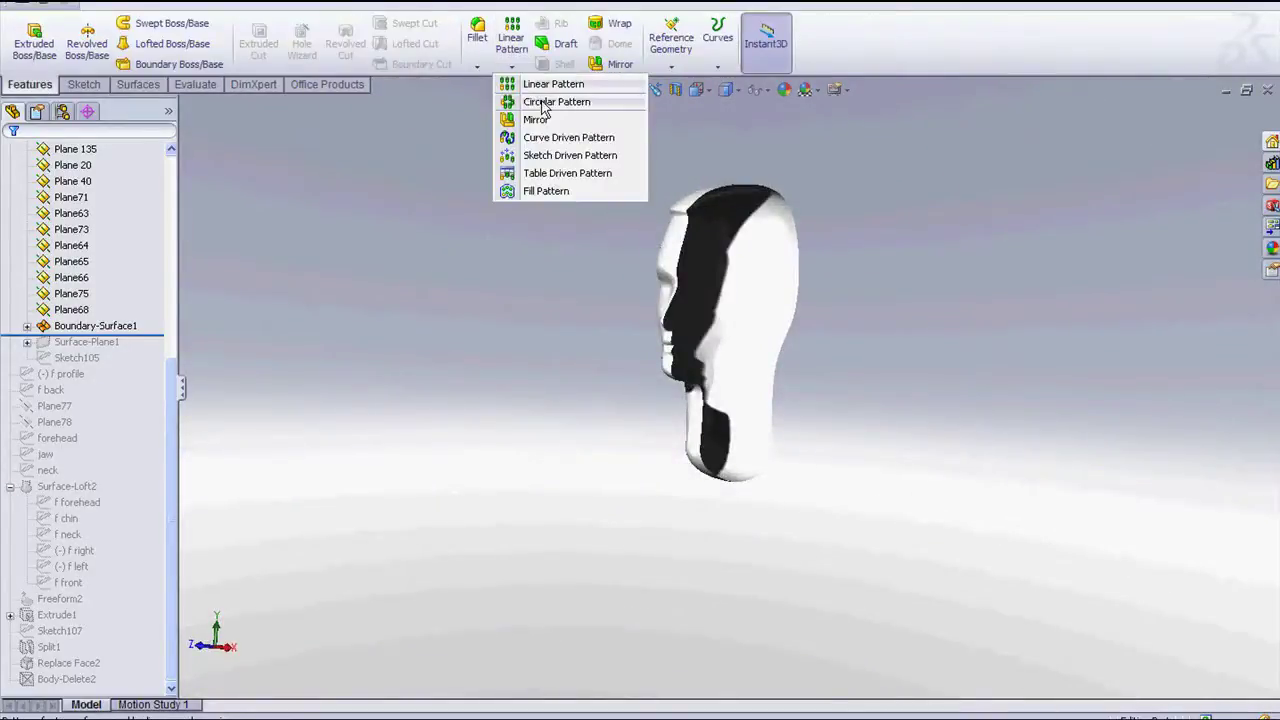
click(535, 120)
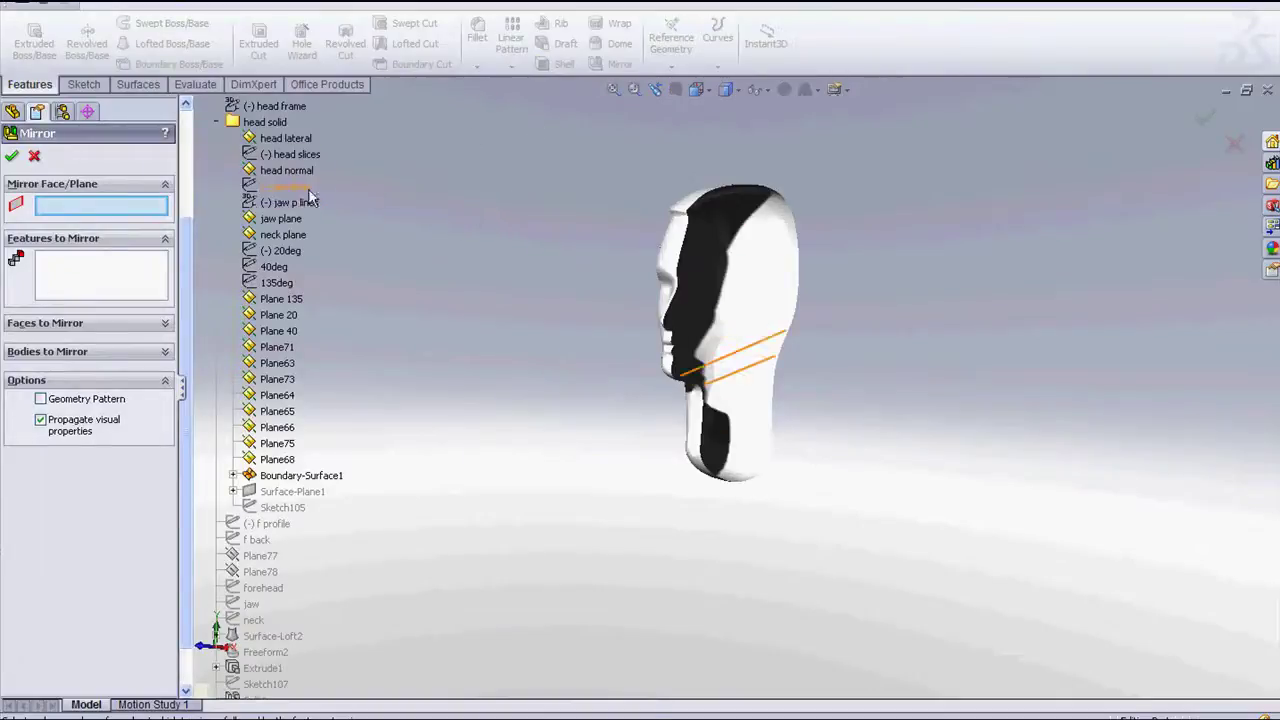
scroll(278, 170, up, 3)
click(251, 220)
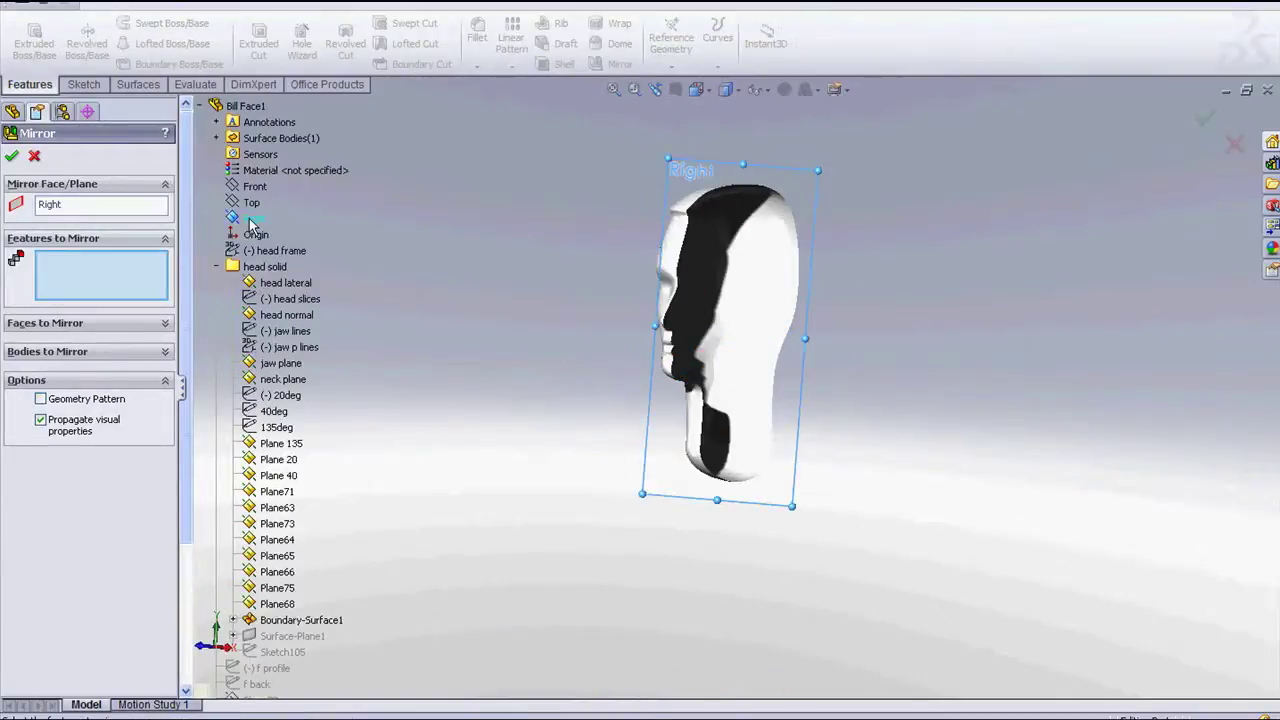
click(124, 351)
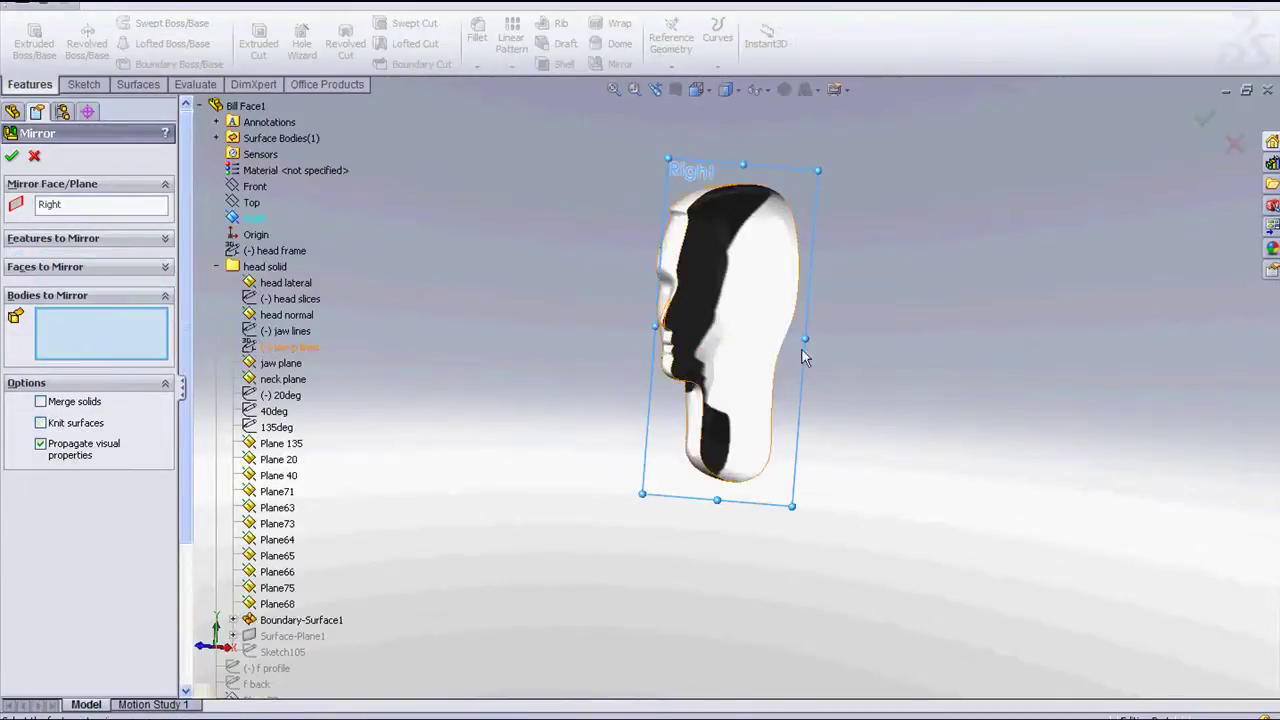
click(752, 308)
middle_drag(597, 327, 540, 330)
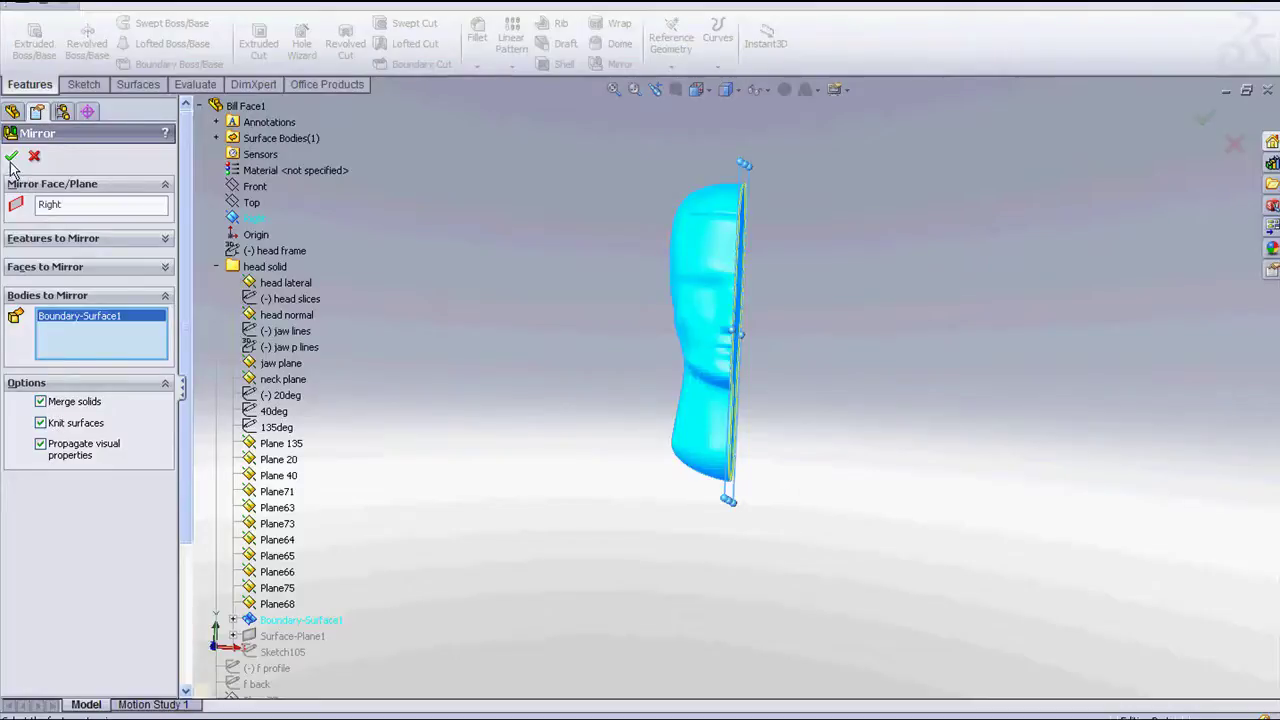
Accept the mirror and fit the complete head in the view
key(Return)
mouse_move(538, 247)
middle_down()
mouse_move(558, 246)
mouse_move(468, 276)
middle_up()
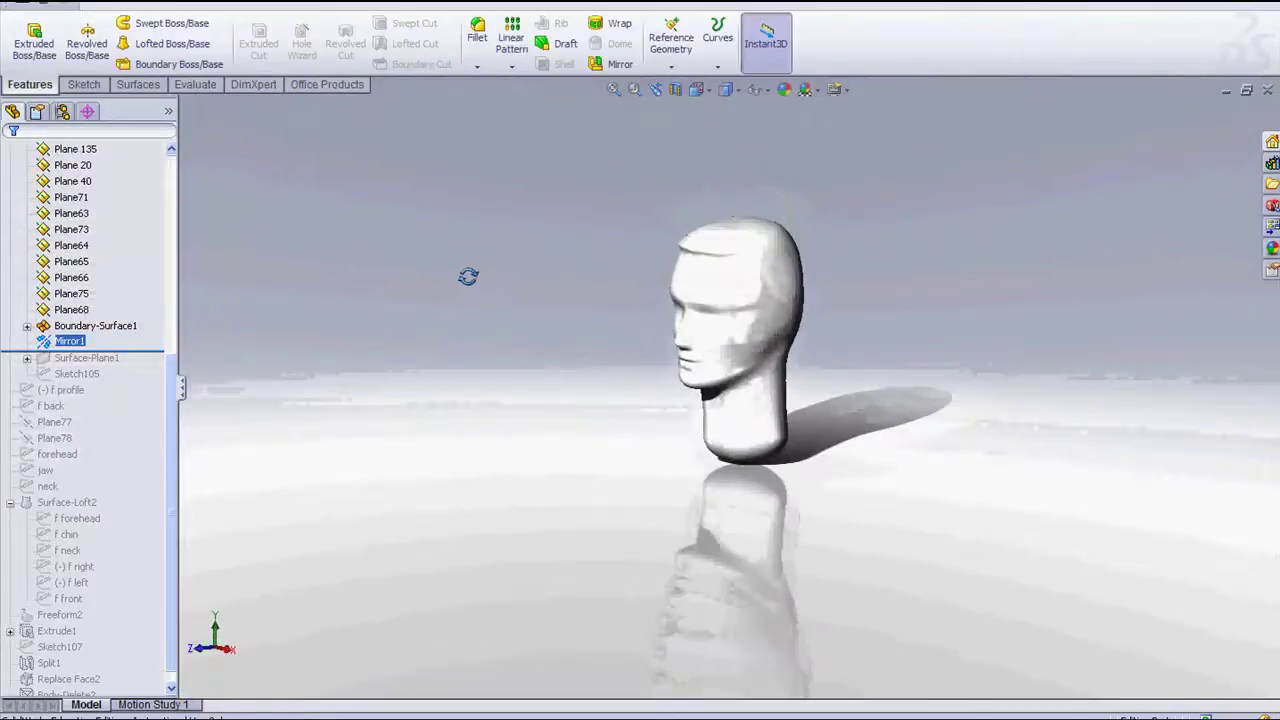
scroll(3, 261, up, 5)
key(f)
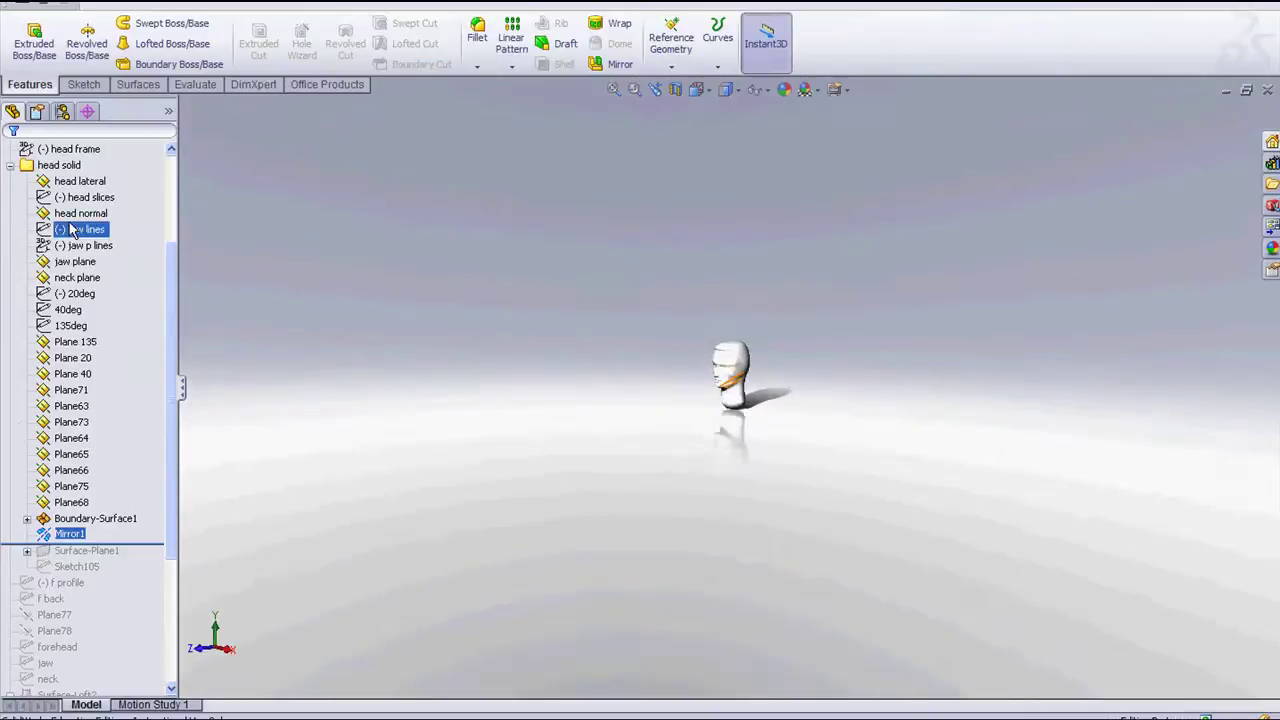
scroll(117, 231, up, 2)
Expand Surface Bodies to confirm the single Mirror1 body, then orbit around the head
click(75, 181)
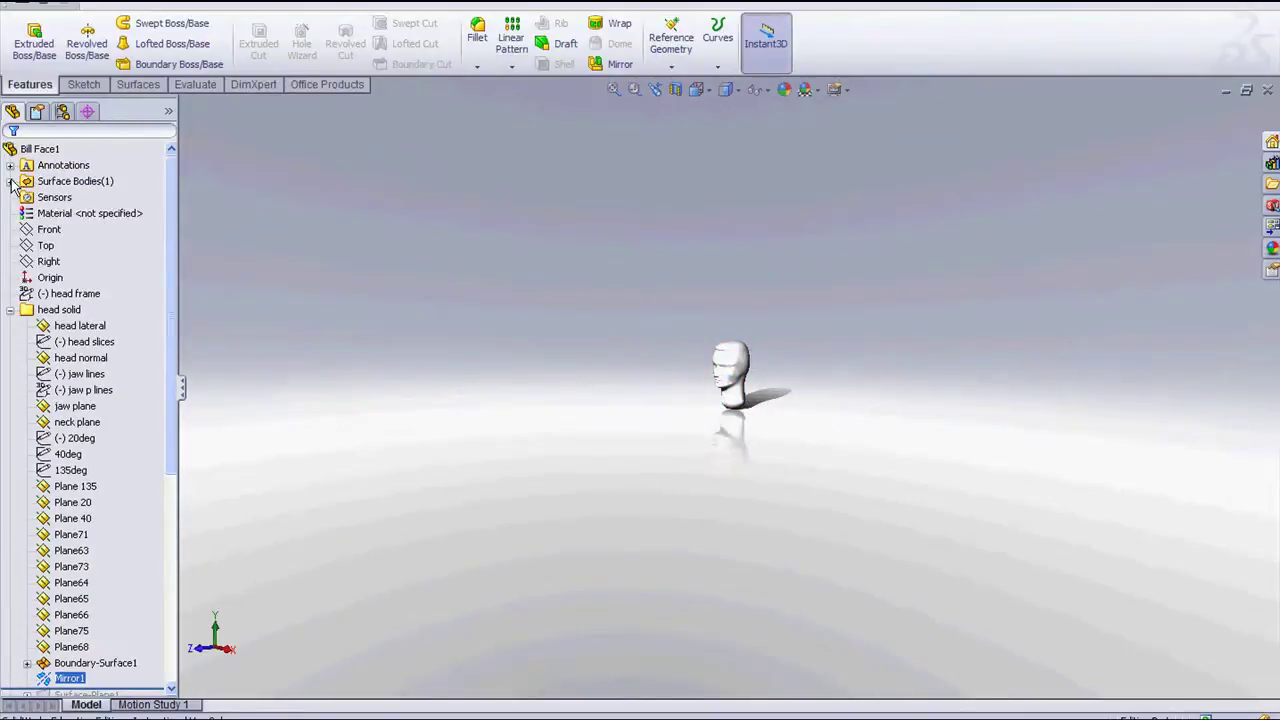
click(10, 181)
click(70, 197)
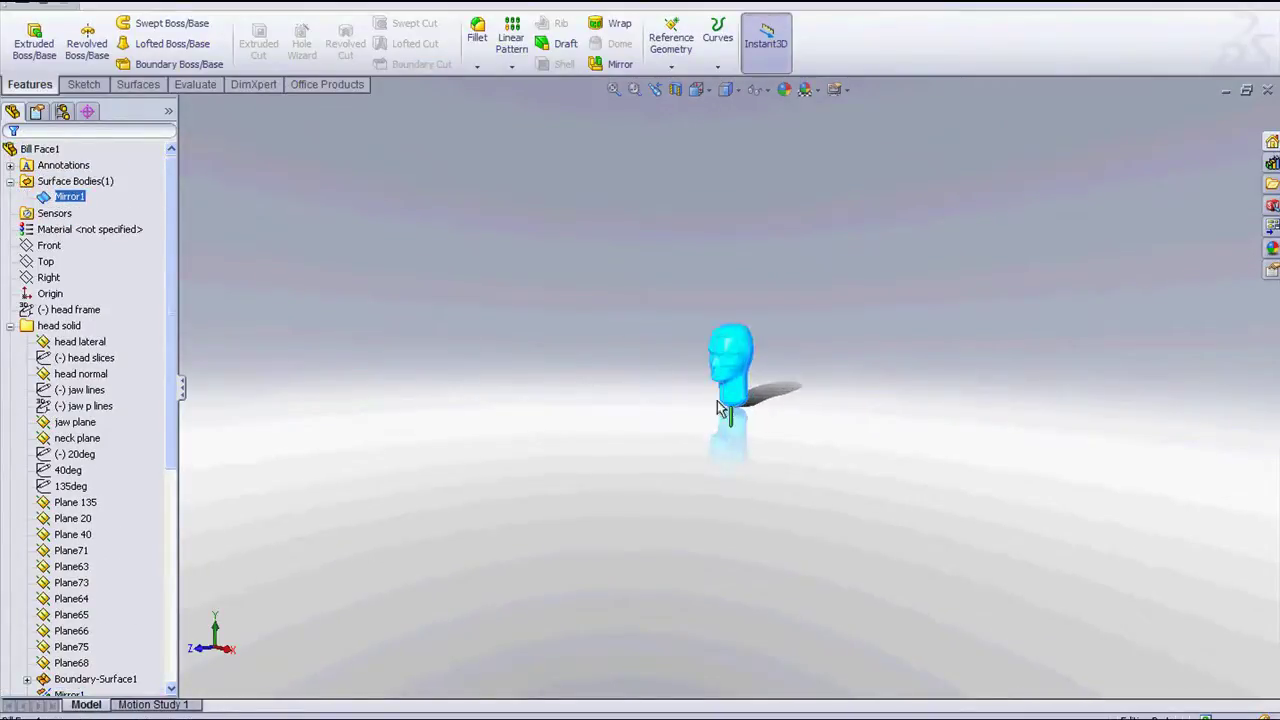
click(528, 342)
mouse_move(528, 342)
middle_down()
mouse_move(667, 338)
mouse_move(640, 340)
middle_up()
scroll(70, 250, down, 3)
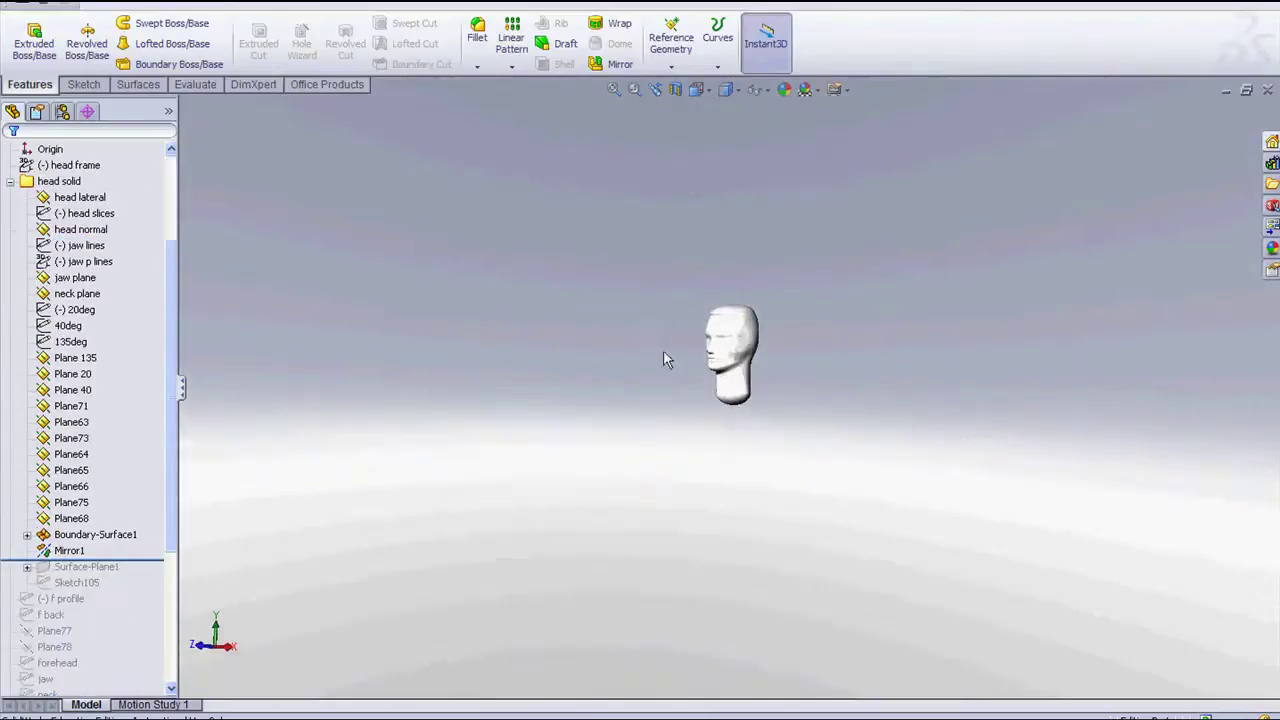
scroll(663, 350, down, 2)
click(676, 90)
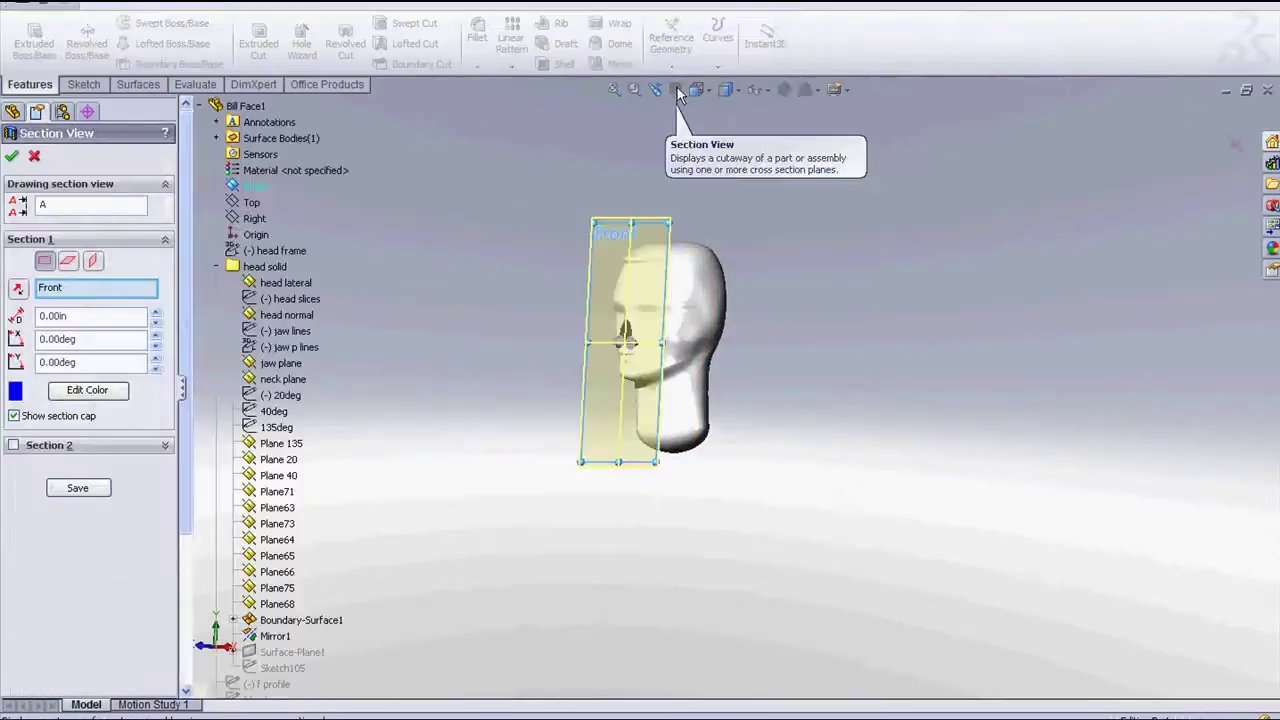
scroll(720, 320, down, 5)
middle_drag(657, 366, 571, 414)
drag(571, 414, 727, 387)
key(ctrl+1)
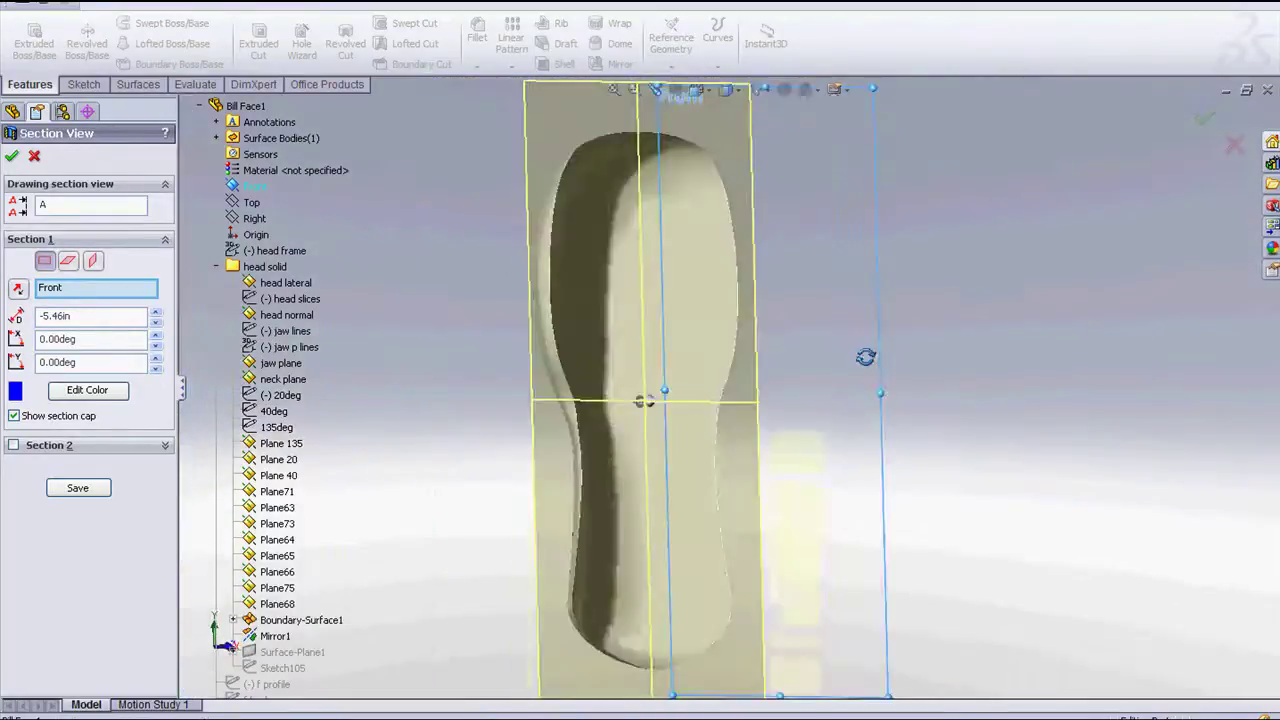
key(Escape)
mouse_move(537, 343)
middle_down()
mouse_move(449, 371)
mouse_move(400, 406)
mouse_move(517, 209)
mouse_move(560, 263)
mouse_move(500, 309)
mouse_move(520, 330)
middle_up()
click(677, 90)
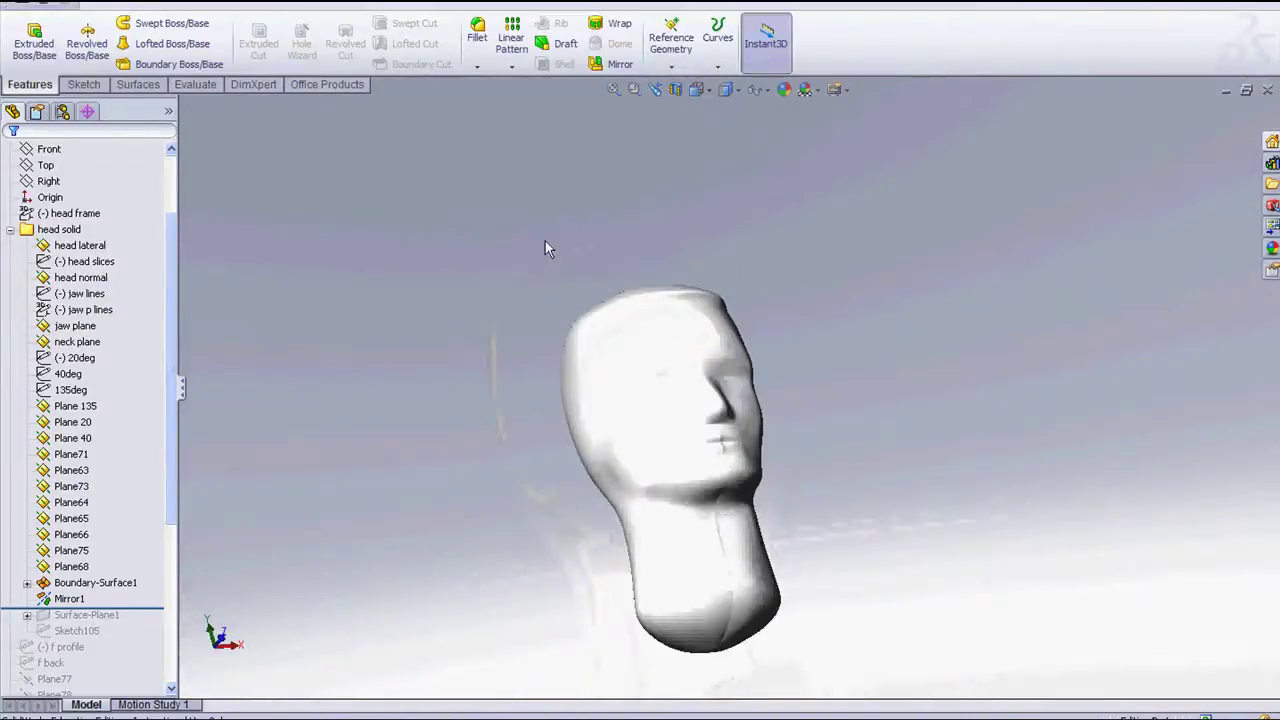
Reopen Mirror1's feature settings and close them again
click(68, 600)
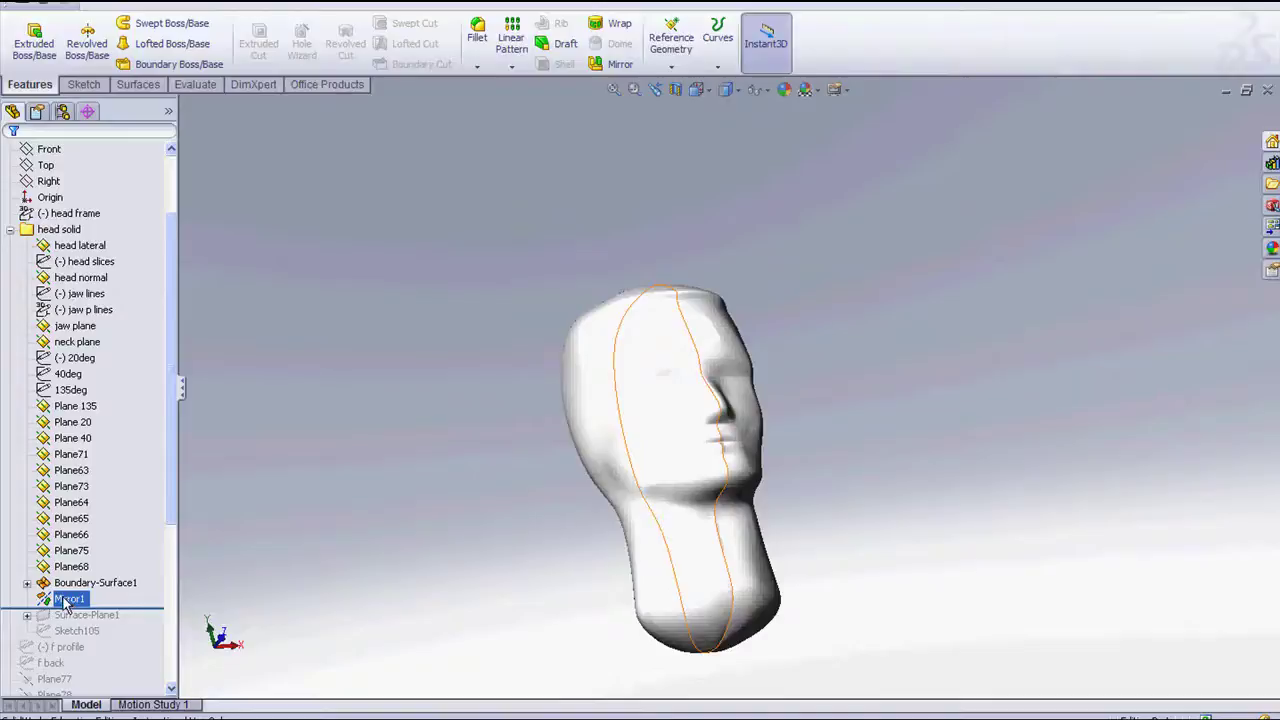
right_click(66, 600)
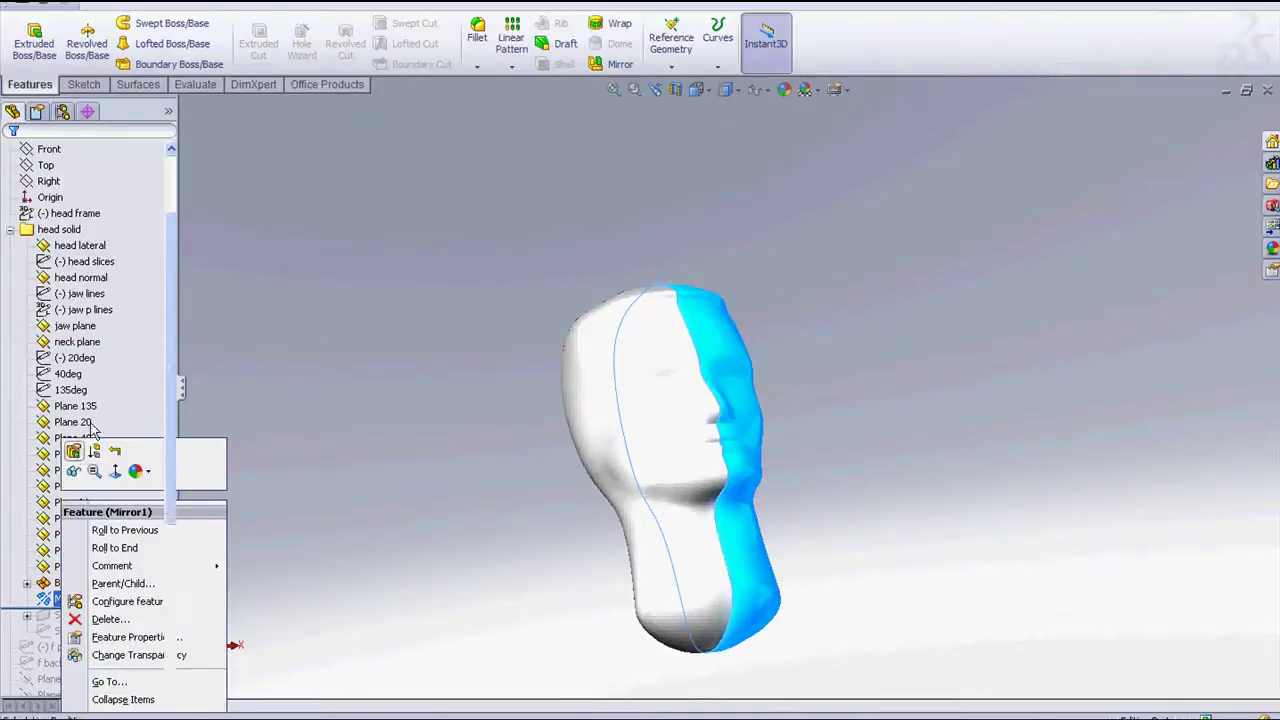
click(73, 451)
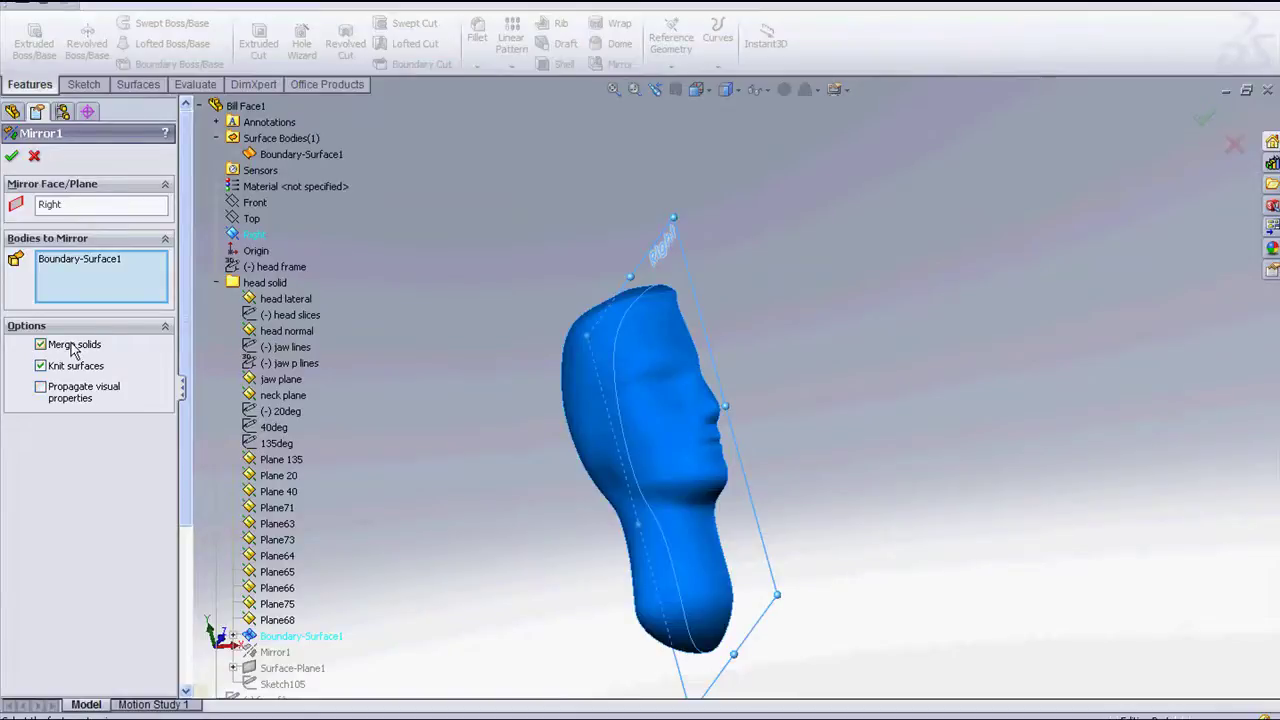
key(Return)
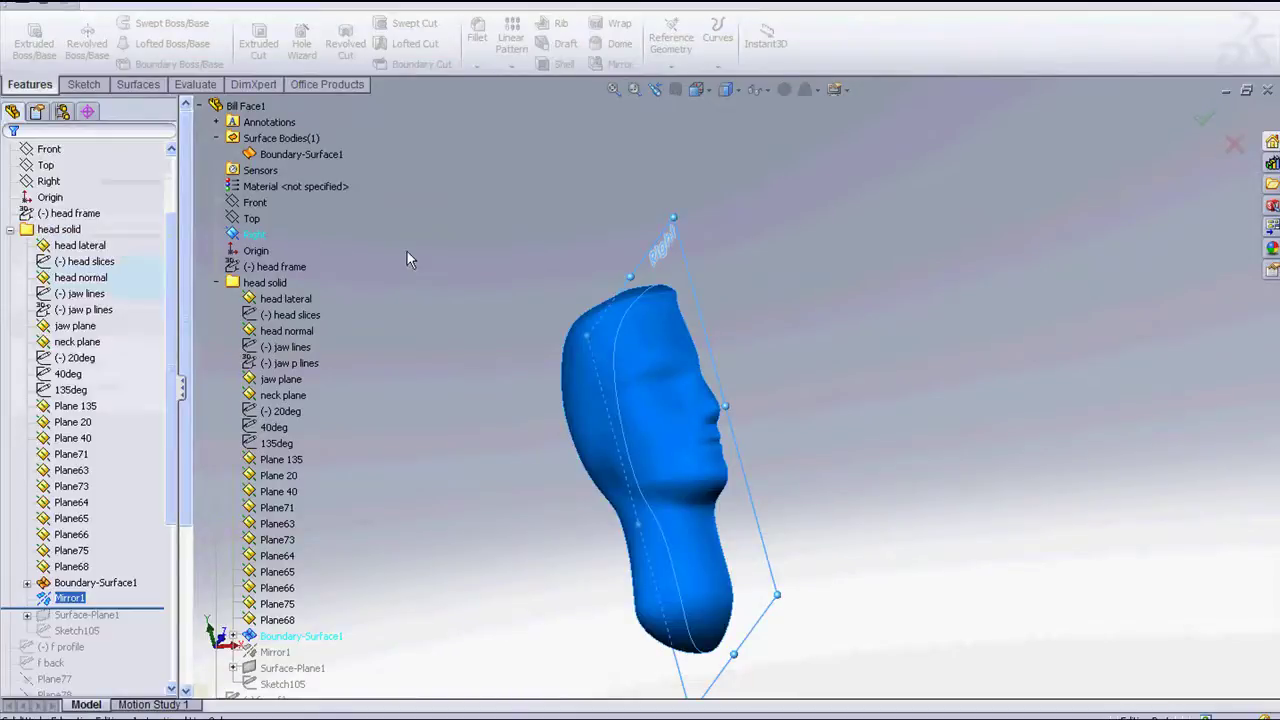
Select the Mirror1 surface body and cut the head with a section view to inspect it
scroll(90, 400, up, 5)
click(10, 181)
click(69, 196)
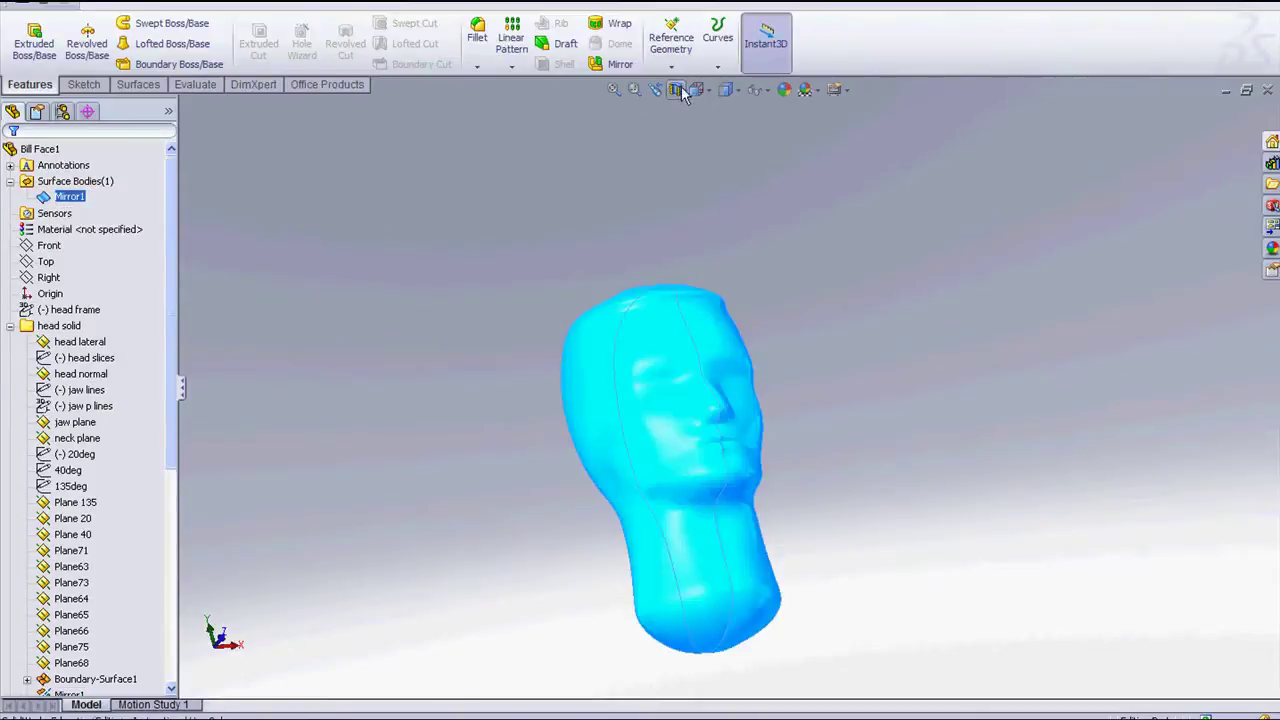
click(677, 90)
mouse_move(708, 395)
middle_down()
mouse_move(904, 332)
mouse_move(870, 345)
middle_up()
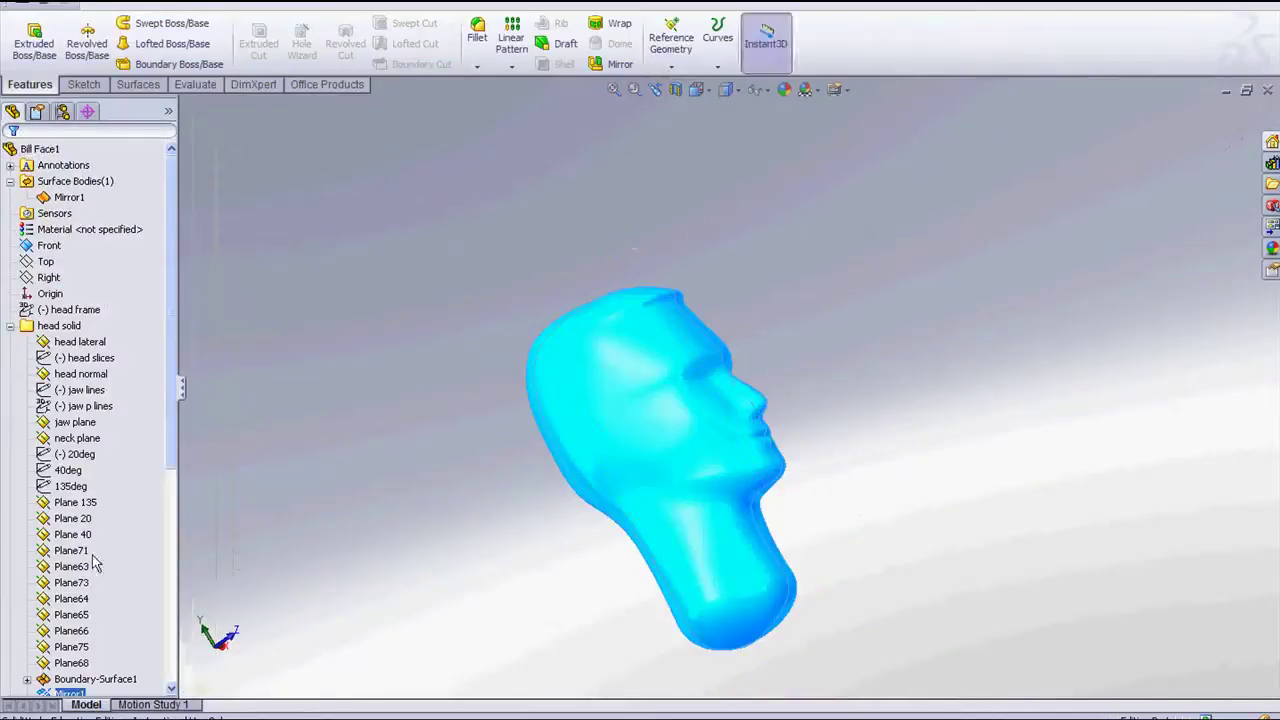
scroll(90, 400, down, 5)
Edit Mirror1 again and confirm it with Merge solids and Knit surfaces cleared
right_click(66, 453)
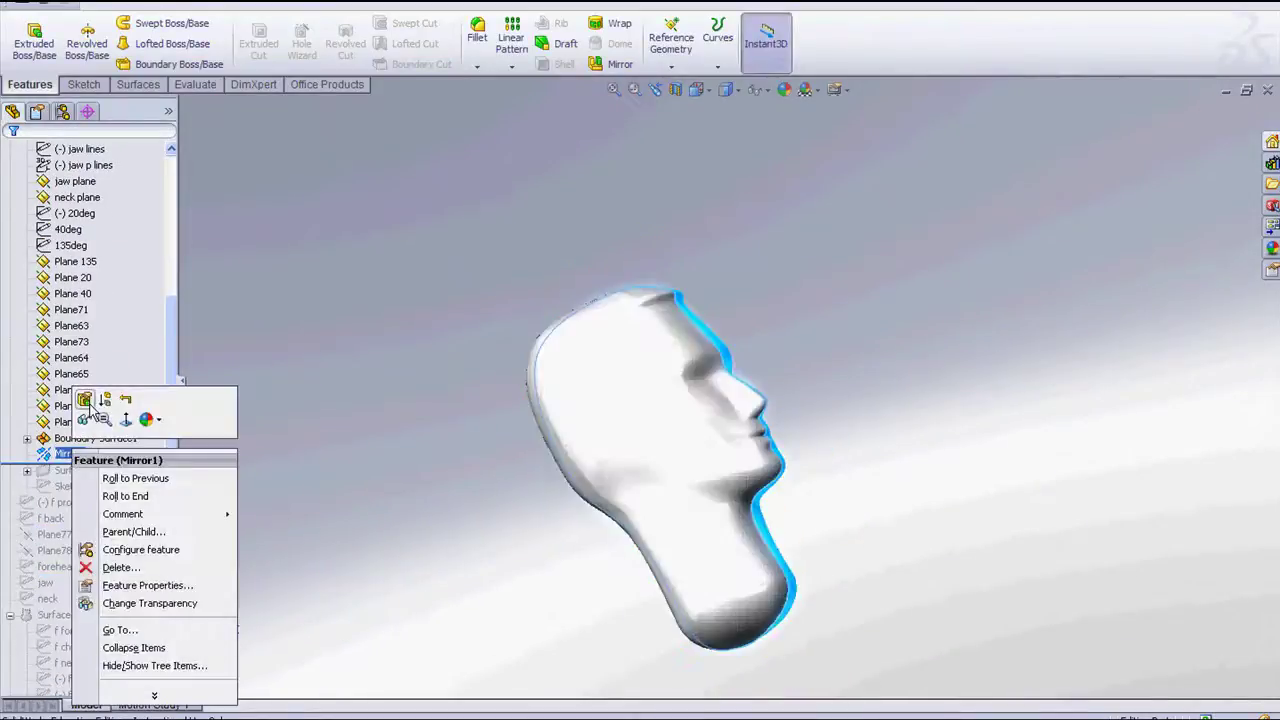
click(86, 400)
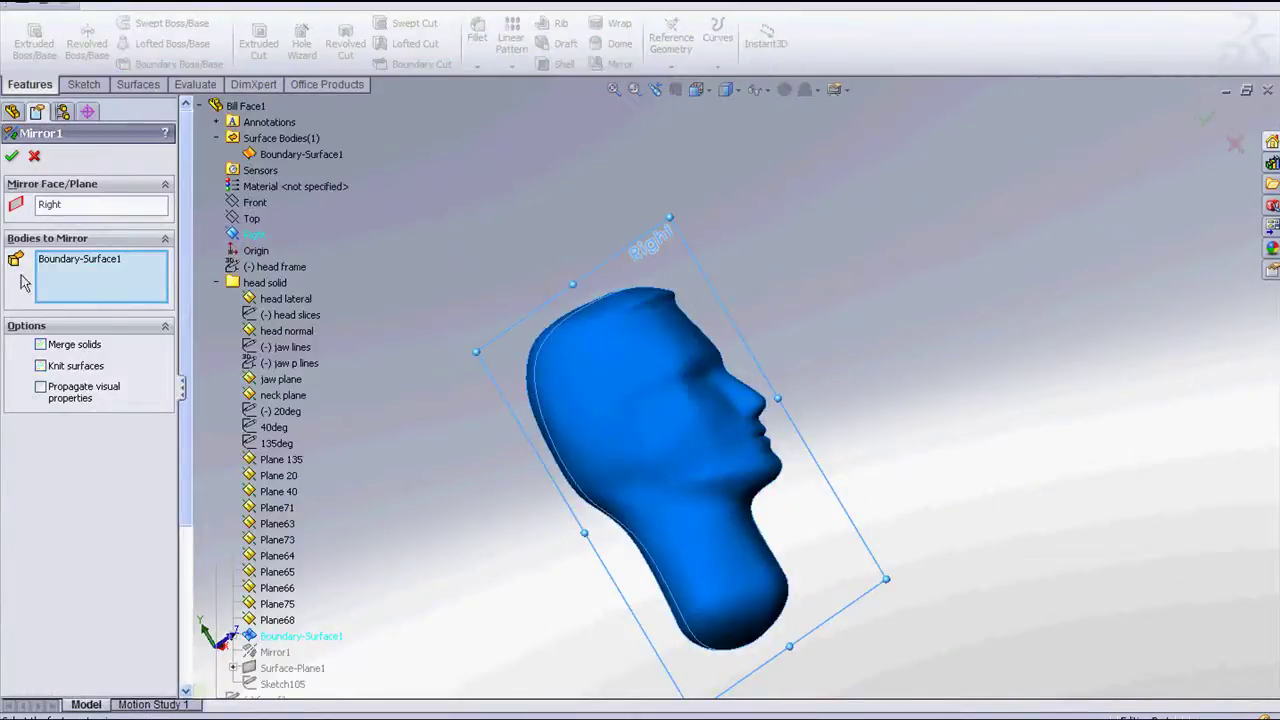
key(Return)
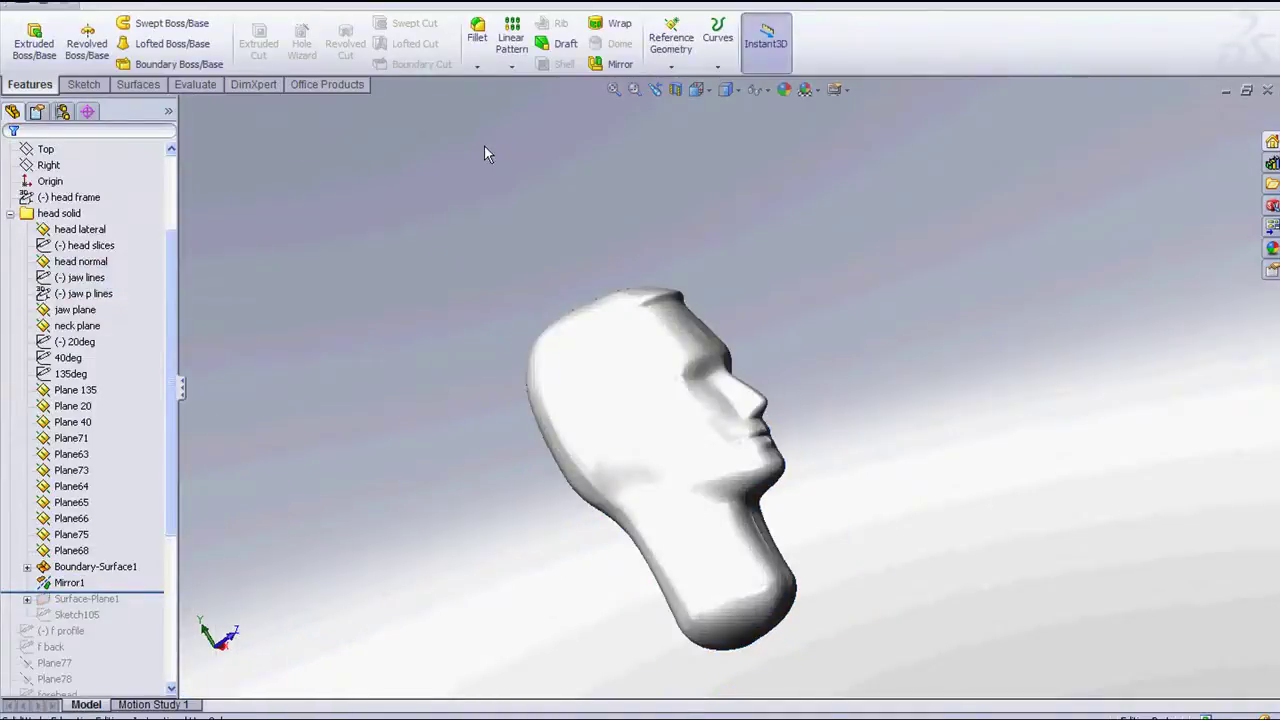
Knit Boundary-Surface1 and Mirror1 into Surface-Knit1 with Try to form solid and Minimal adjustment
click(138, 85)
click(668, 45)
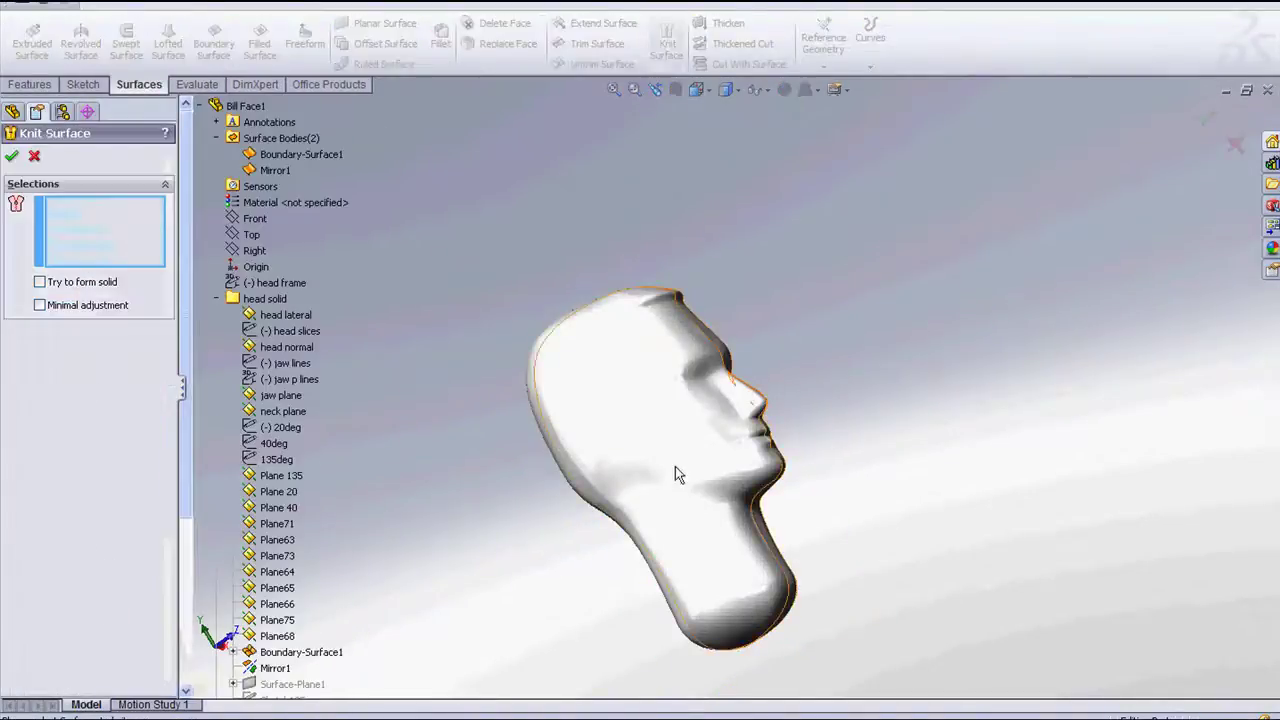
click(677, 475)
middle_drag(677, 478, 563, 443)
click(707, 362)
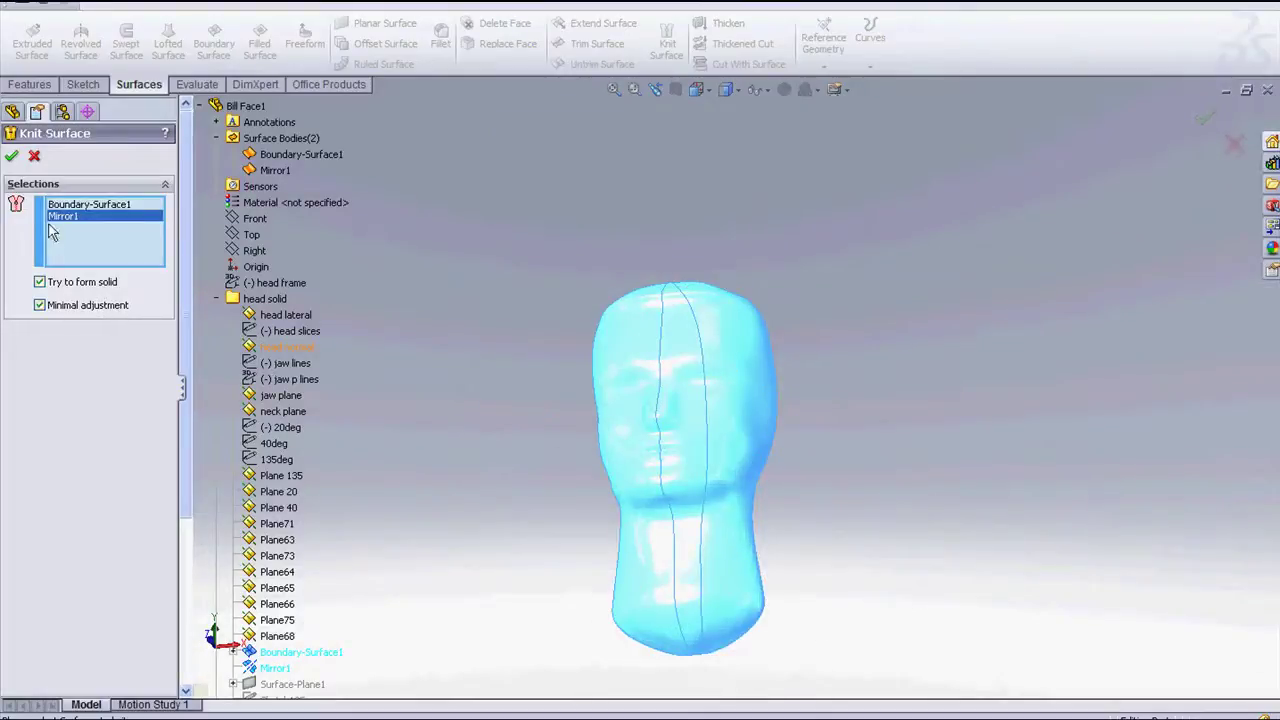
key(Return)
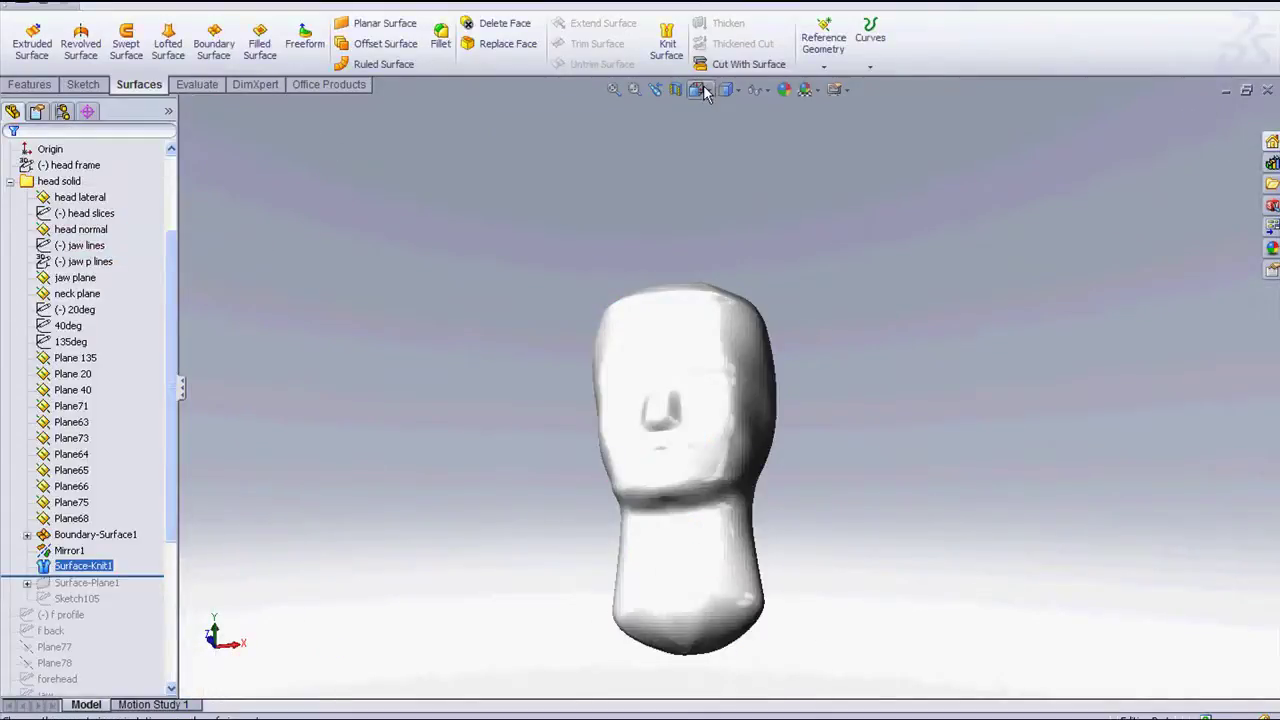
Confirm a single solid body, then section the head, trying Front and Top before accepting Right
click(10, 181)
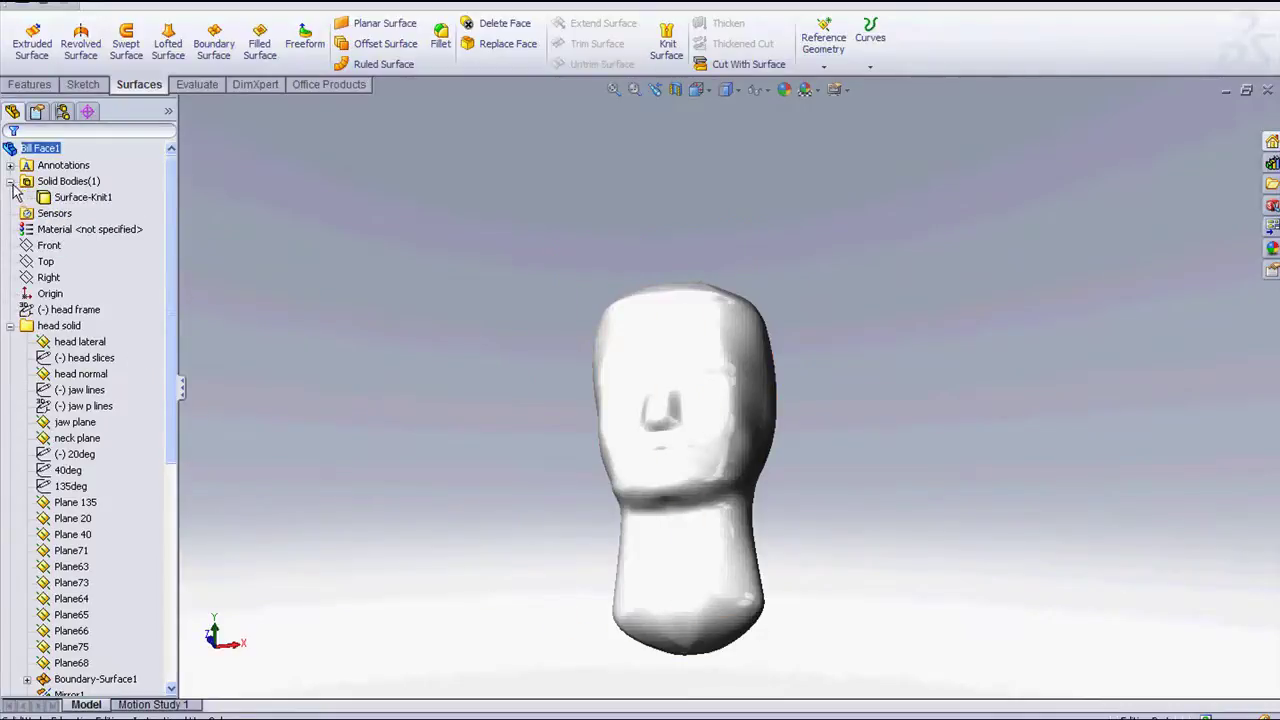
click(678, 93)
middle_drag(471, 429, 571, 434)
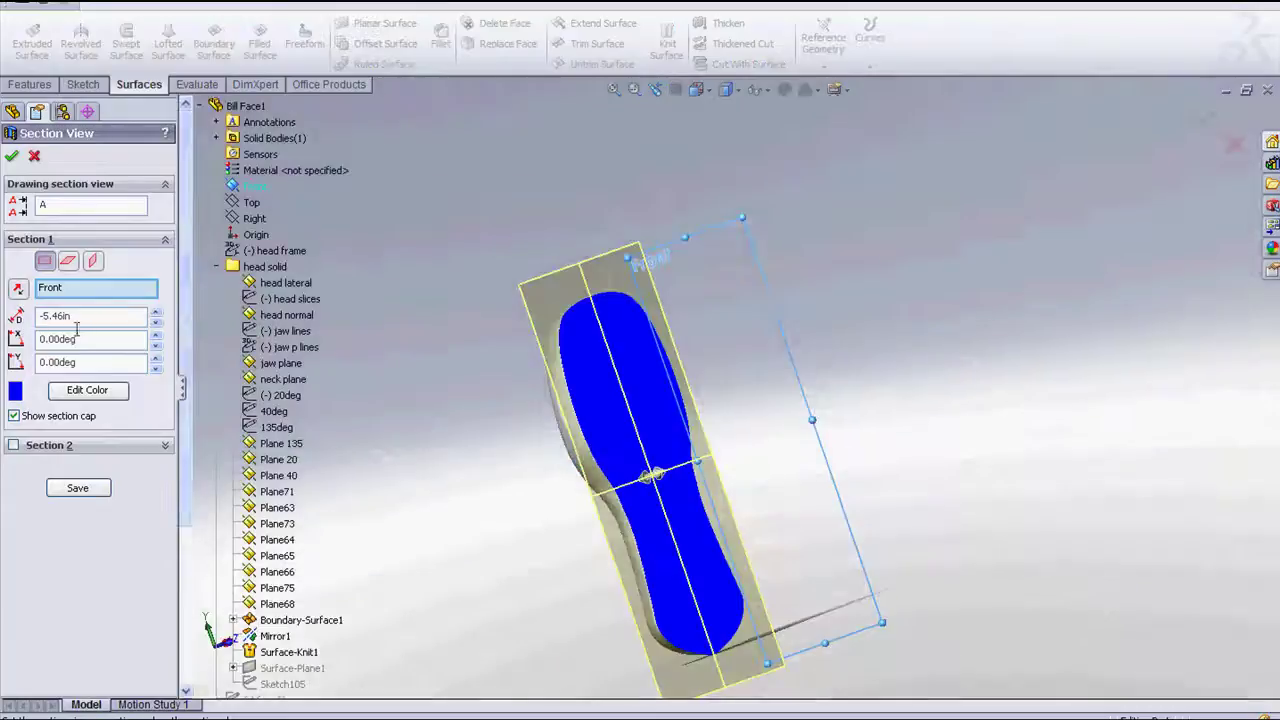
click(68, 260)
mouse_move(646, 457)
middle_down()
mouse_move(561, 476)
mouse_move(730, 508)
middle_up()
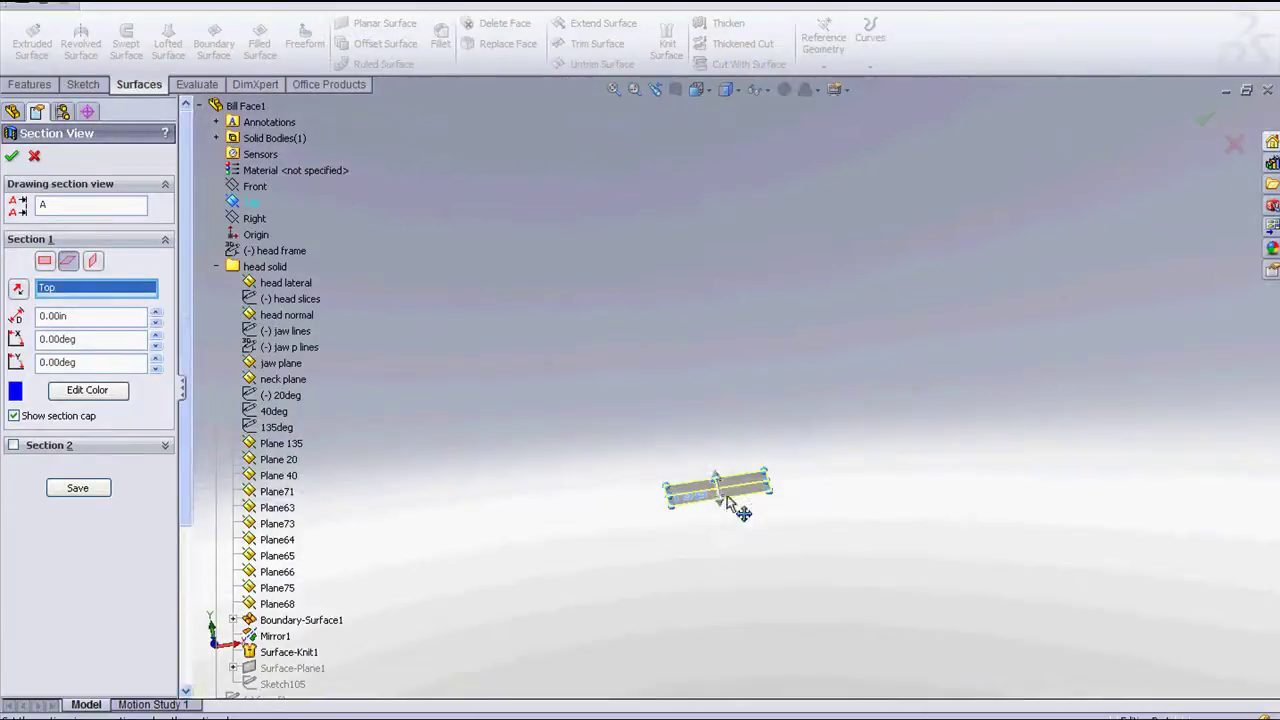
click(101, 261)
middle_drag(797, 328, 698, 290)
key(Return)
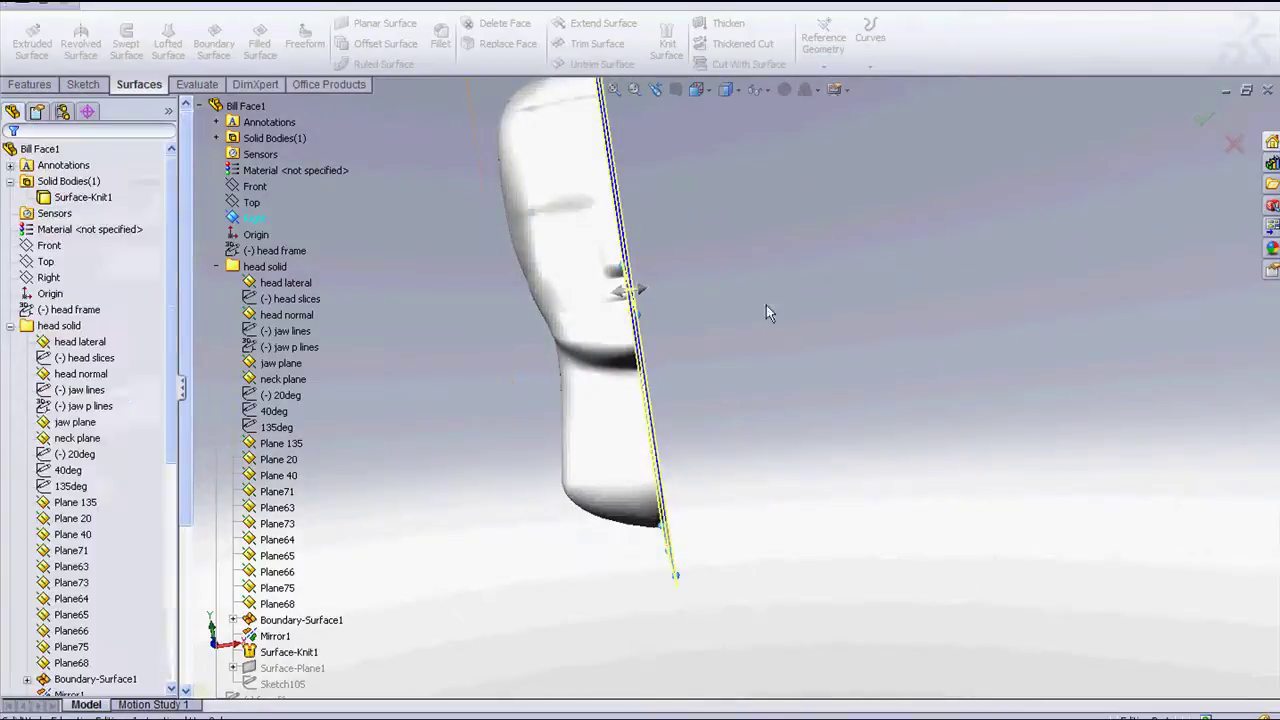
Orbit around the sectioned head to inspect the filled cut from several angles
mouse_move(766, 313)
middle_down()
mouse_move(663, 463)
mouse_move(495, 409)
mouse_move(826, 286)
mouse_move(946, 280)
middle_up()
mouse_move(786, 328)
middle_down()
mouse_move(771, 306)
mouse_move(766, 191)
mouse_move(754, 297)
mouse_move(698, 156)
mouse_move(736, 302)
mouse_move(680, 386)
mouse_move(646, 394)
mouse_move(699, 120)
middle_up()
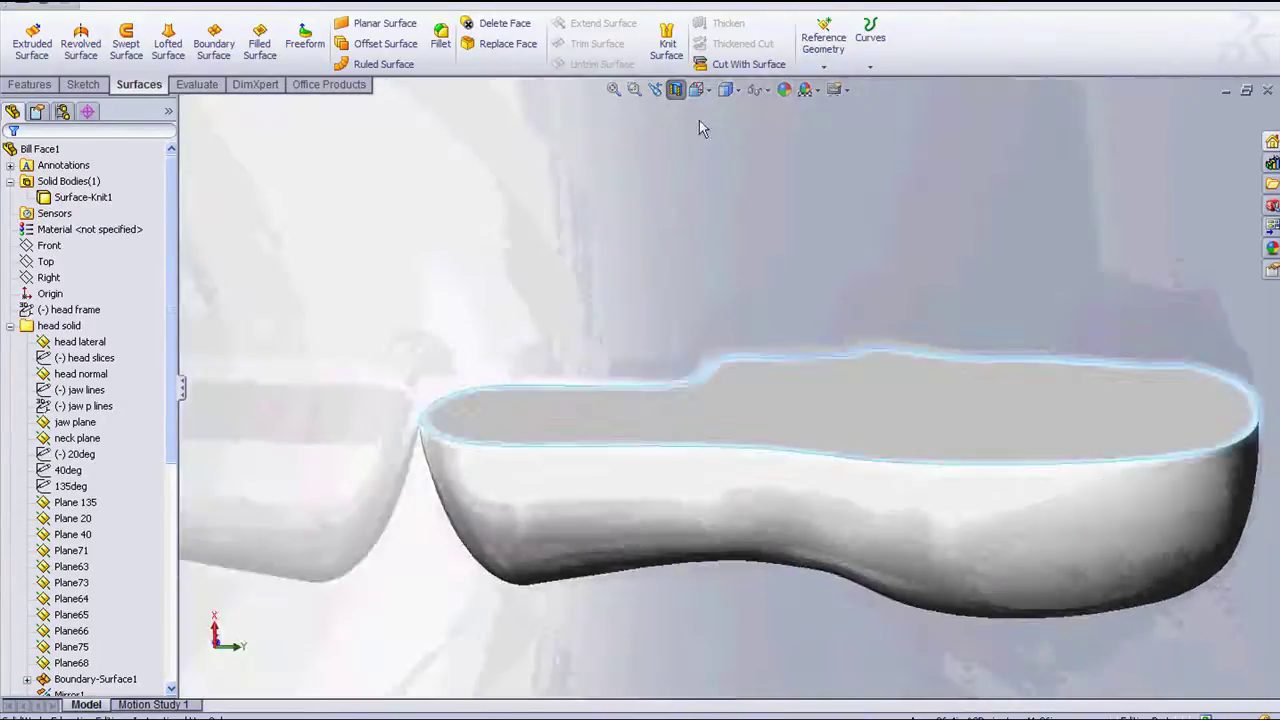
mouse_move(686, 263)
middle_down()
mouse_move(677, 680)
mouse_move(655, 525)
mouse_move(600, 377)
mouse_move(551, 354)
mouse_move(820, 340)
mouse_move(948, 448)
mouse_move(900, 394)
mouse_move(633, 360)
middle_up()
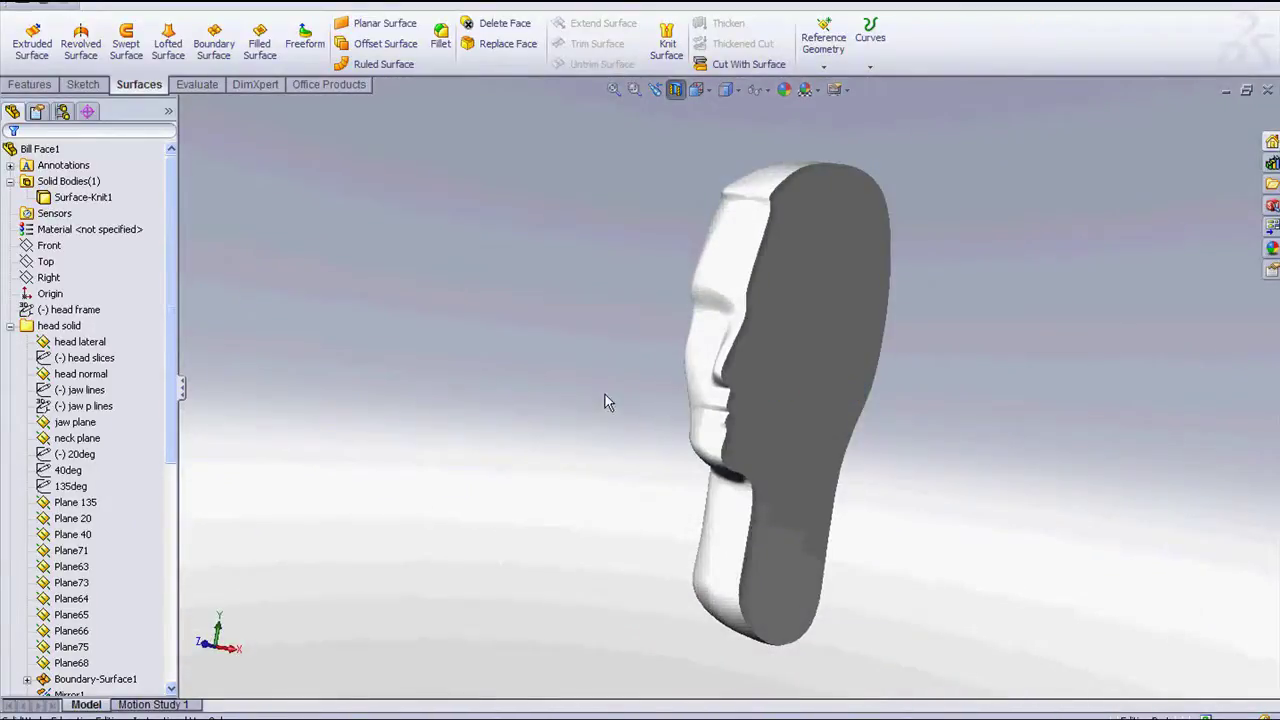
mouse_move(628, 307)
middle_down()
mouse_move(646, 294)
mouse_move(638, 362)
mouse_move(692, 405)
mouse_move(634, 446)
middle_up()
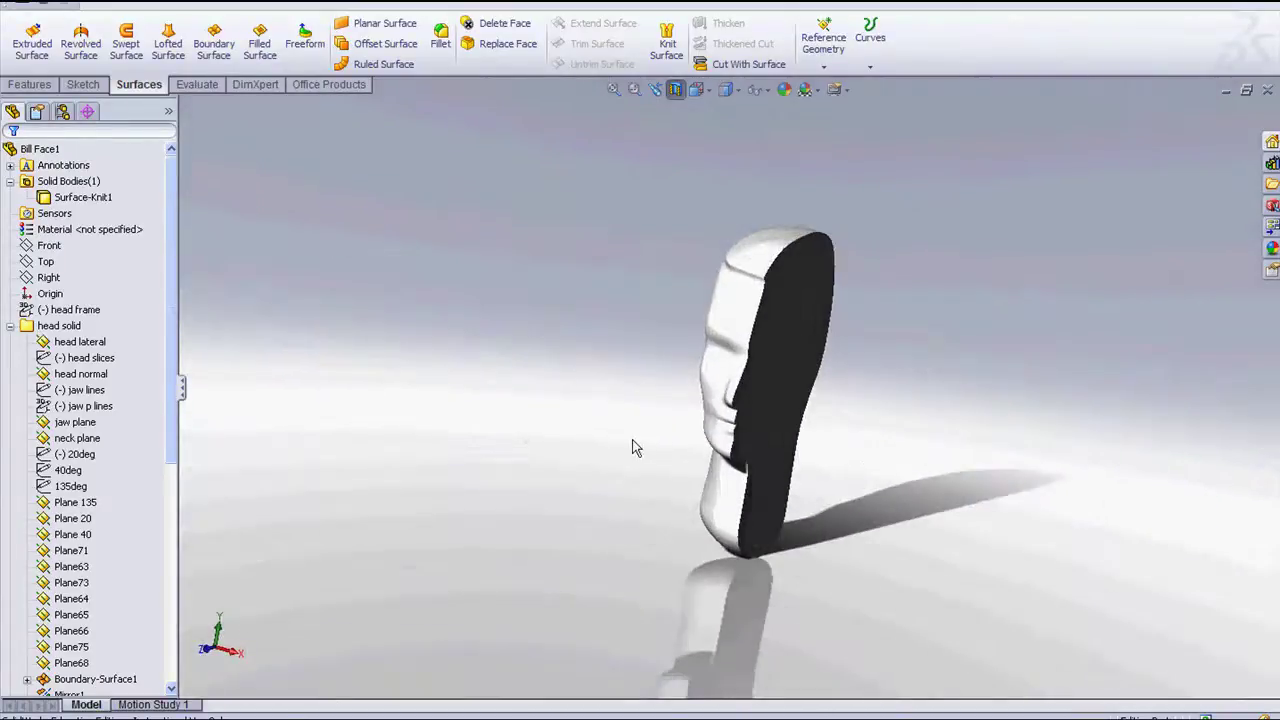